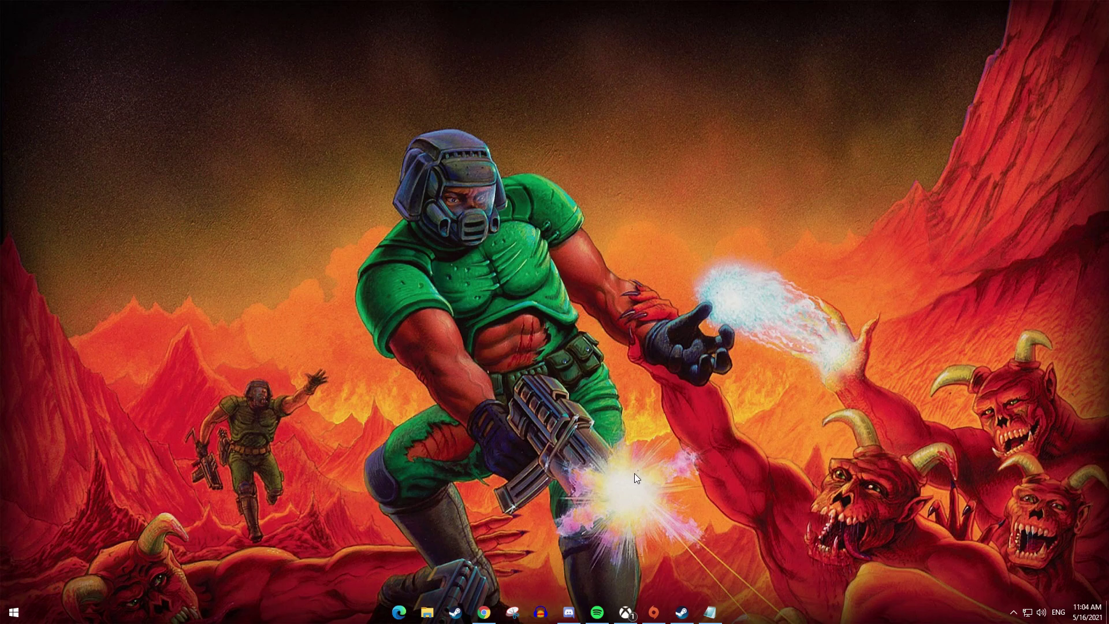
# Restore the Steam window showing the DOOM II mod guide from the taskbar.
pyautogui.click(681, 611)
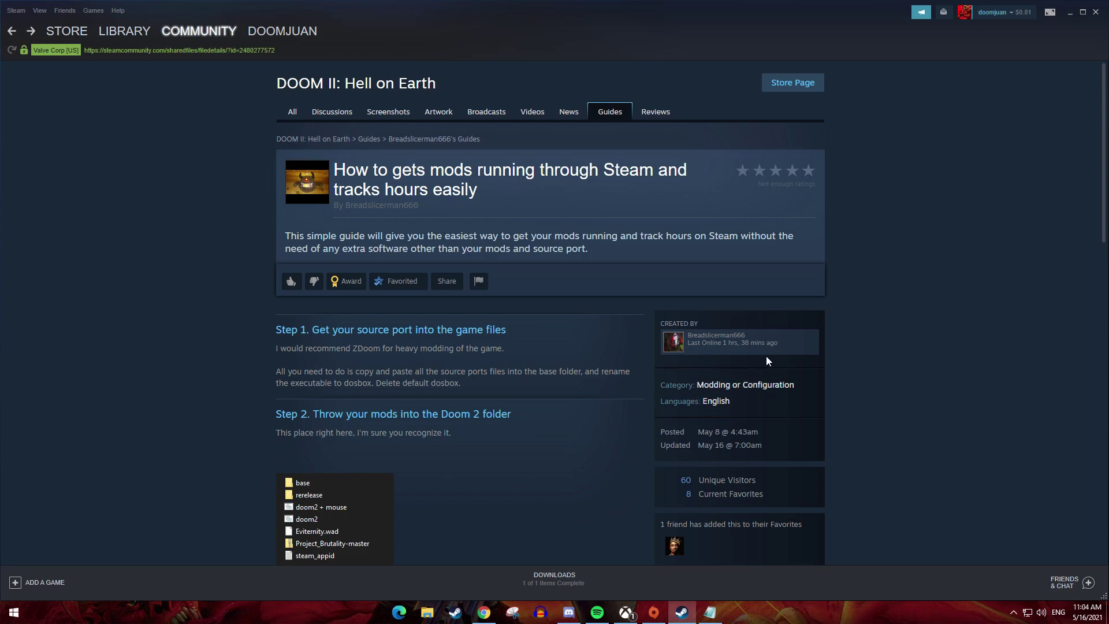
# Give the DOOM II 'How to gets mods running through Steam' guide a thumbs-up.
pyautogui.scroll(-10, 498, 354)
pyautogui.scroll(8, 497, 349)
pyautogui.scroll(2, 459, 340)
pyautogui.click(290, 250)
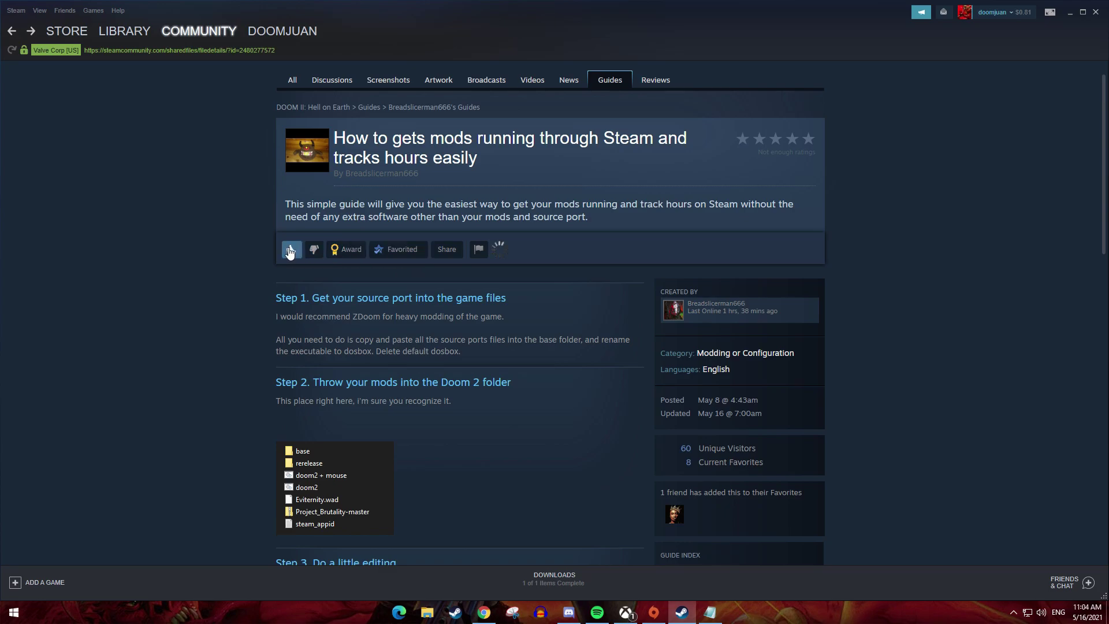
# Switch to the Library to show the DOOM II: Hell on Earth game page.
pyautogui.scroll(-12, 1002, 298)
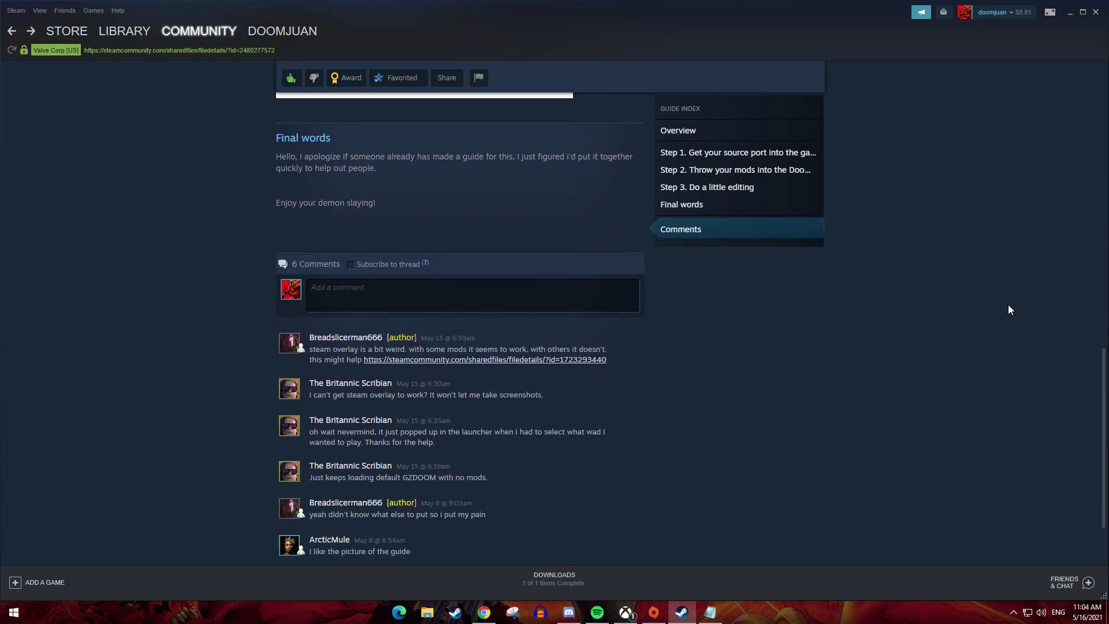
pyautogui.scroll(12, 1007, 307)
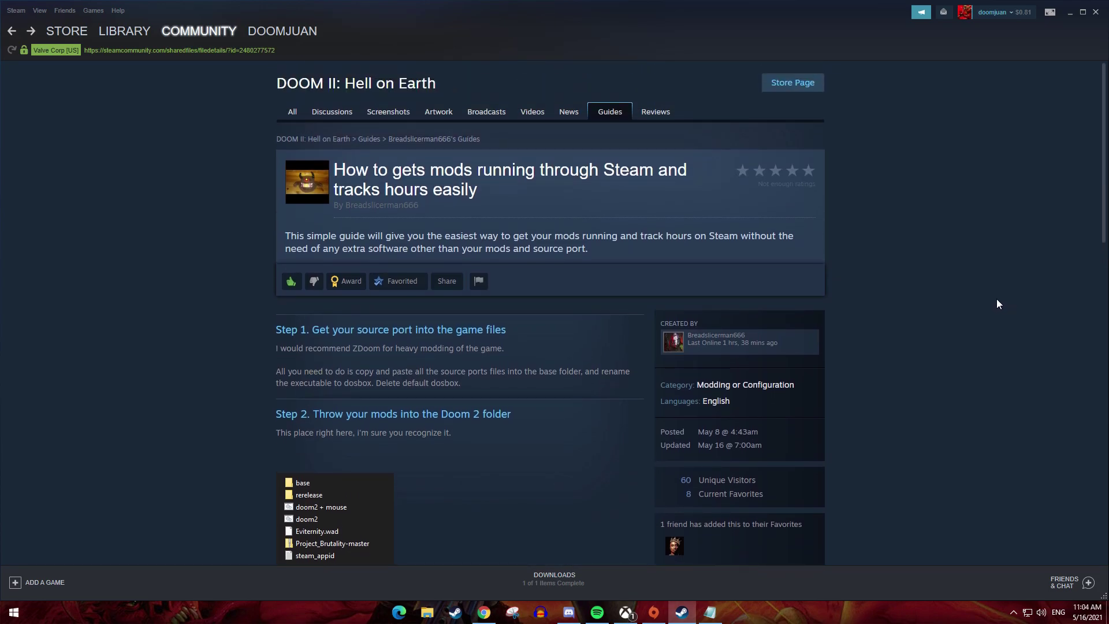
pyautogui.scroll(-3, 754, 397)
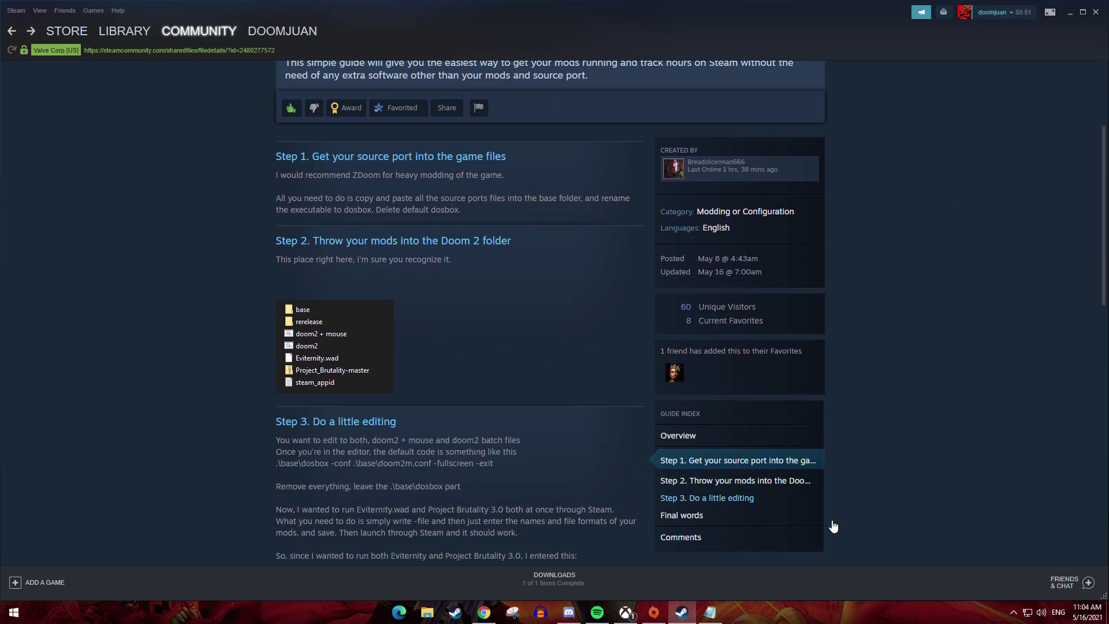
pyautogui.click(139, 33)
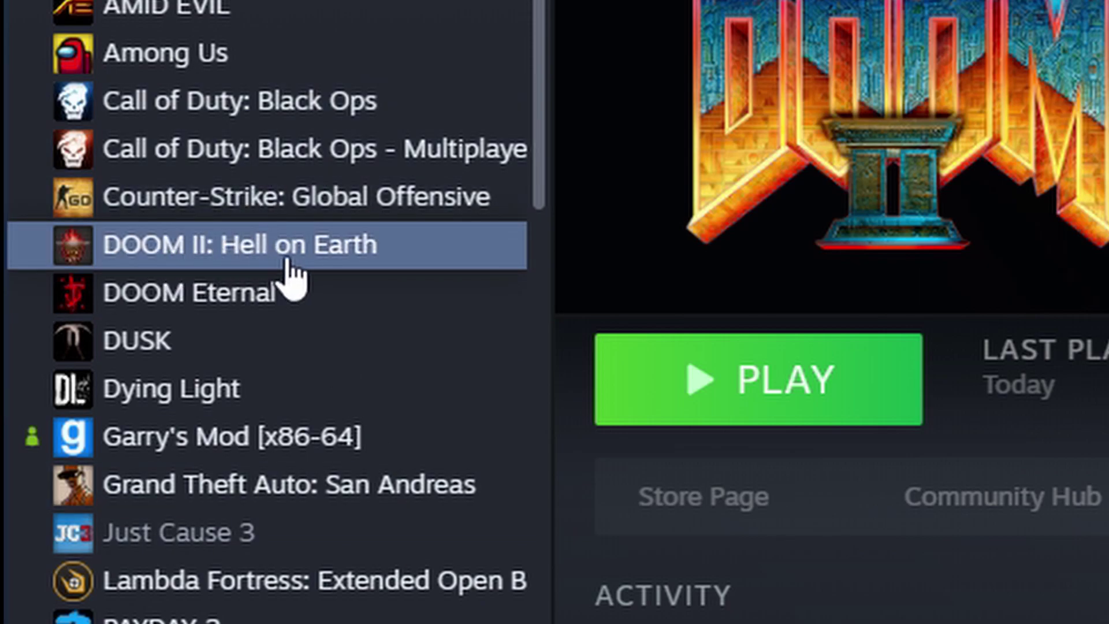
# Open DOOM II's local files folder from its library context menu.
pyautogui.rightClick(217, 246)
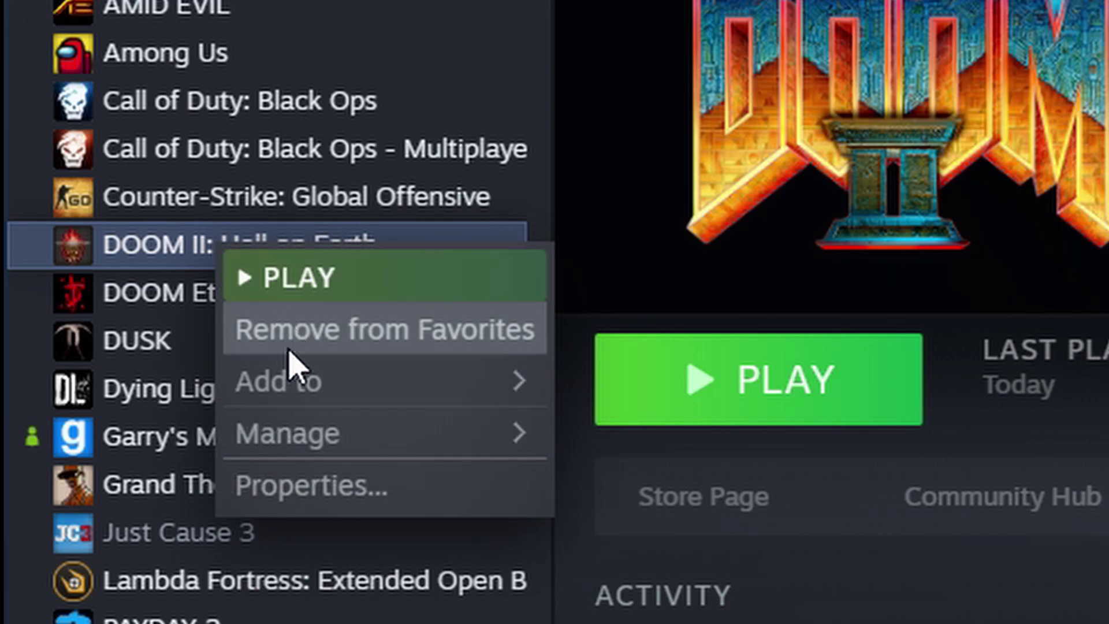
pyautogui.moveTo(310, 432)
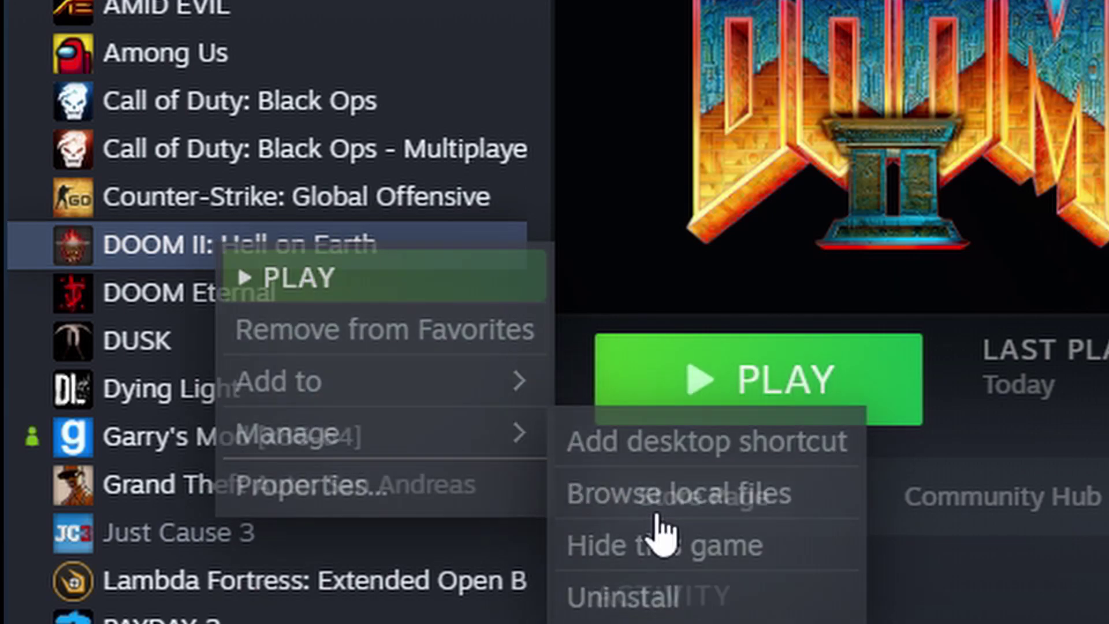
pyautogui.click(655, 513)
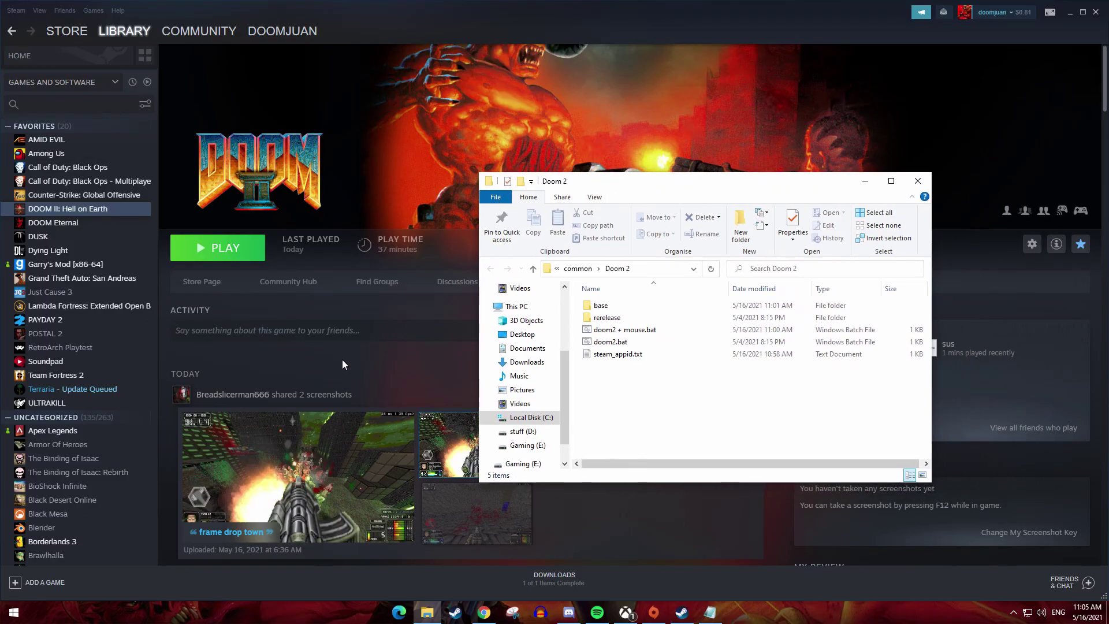
# Open DOOM II's Properties on Local Files and browse the installed files.
pyautogui.click(342, 364)
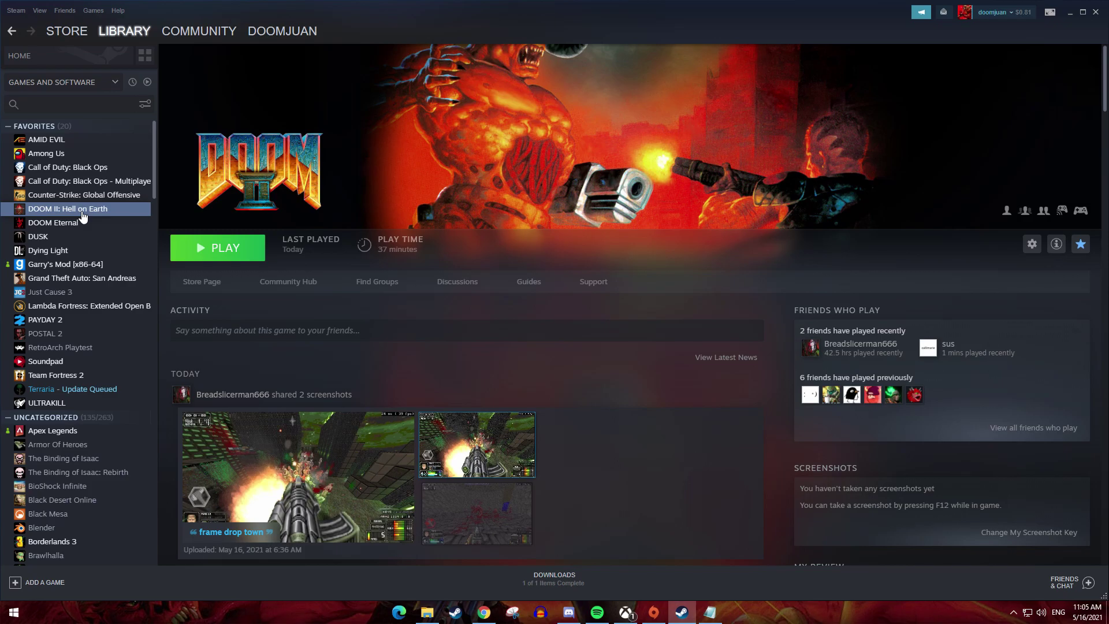
pyautogui.rightClick(51, 210)
pyautogui.click(72, 283)
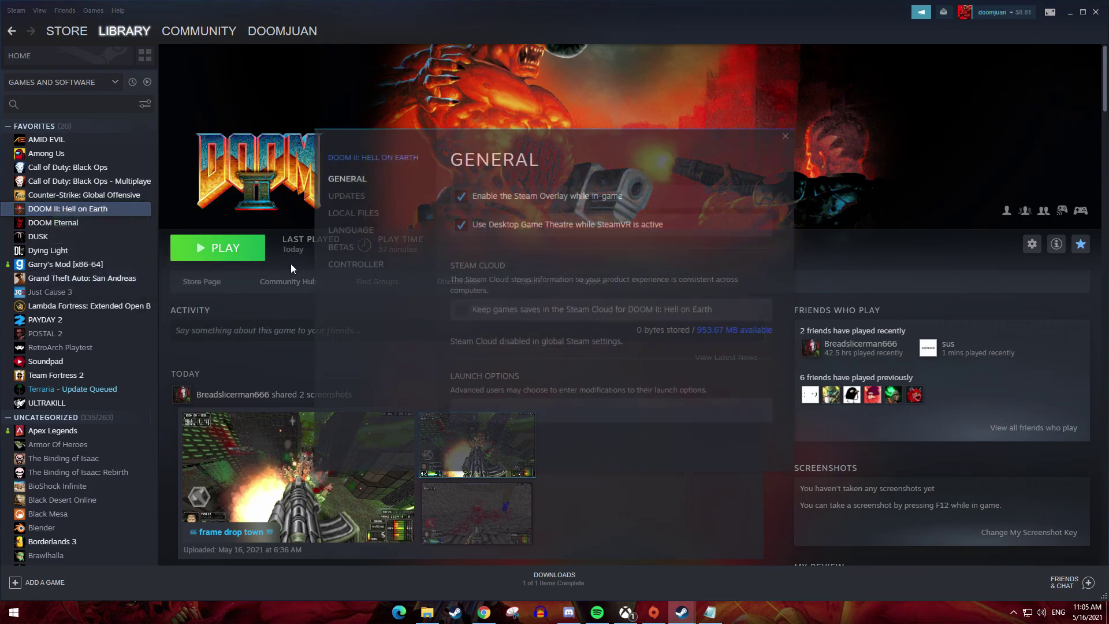
pyautogui.click(354, 213)
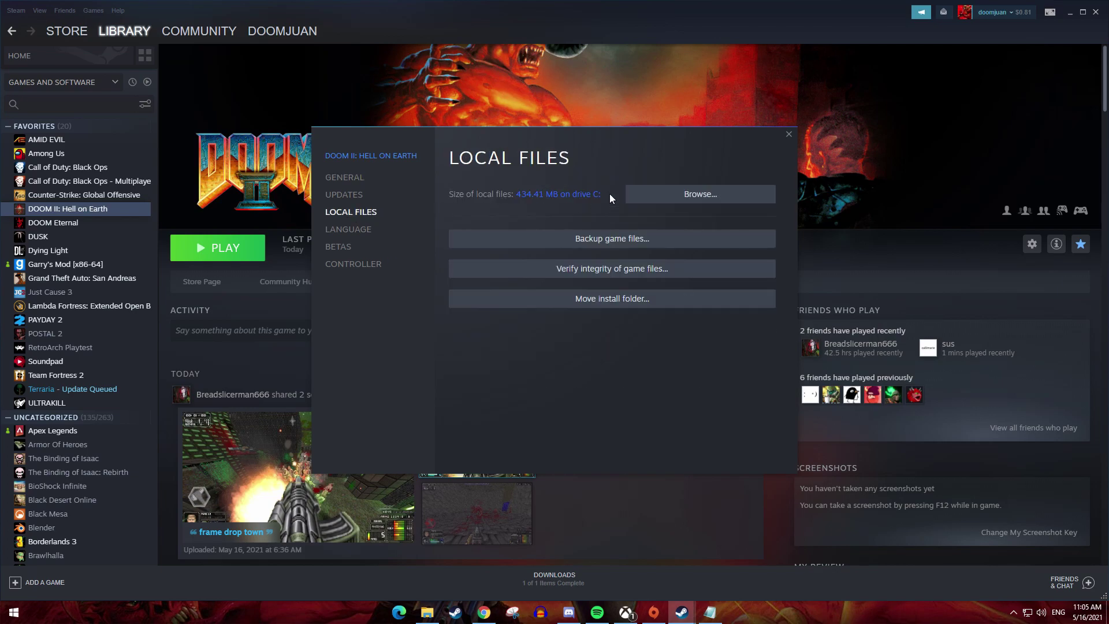
pyautogui.click(677, 199)
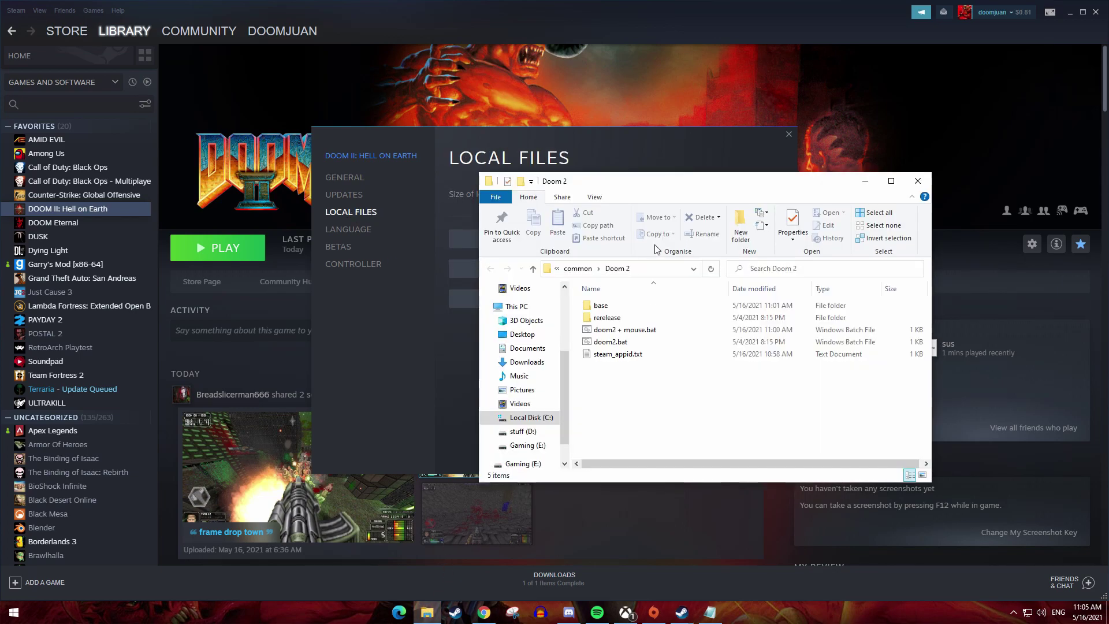
# Close the DOOM II Properties window and position the Doom 2 folder window.
pyautogui.click(788, 136)
pyautogui.moveTo(755, 187)
pyautogui.mouseDown()
pyautogui.moveTo(789, 303)
pyautogui.moveTo(737, 190)
pyautogui.mouseUp()
pyautogui.moveTo(665, 420); pyautogui.dragTo(626, 364)
pyautogui.moveTo(683, 184); pyautogui.dragTo(718, 178)
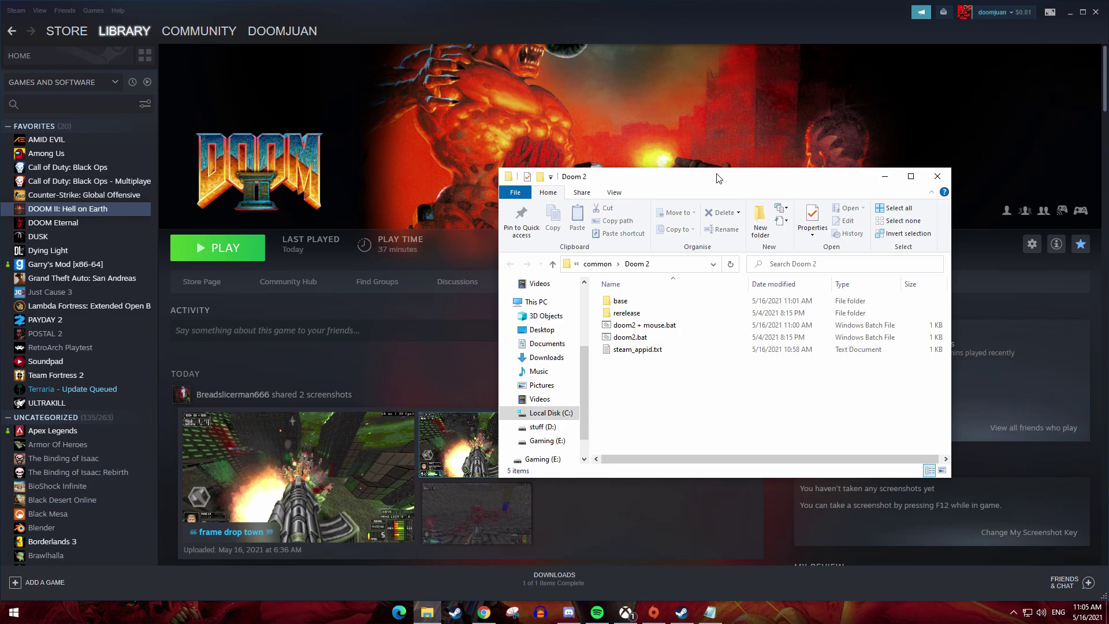
pyautogui.moveTo(692, 179); pyautogui.dragTo(754, 187)
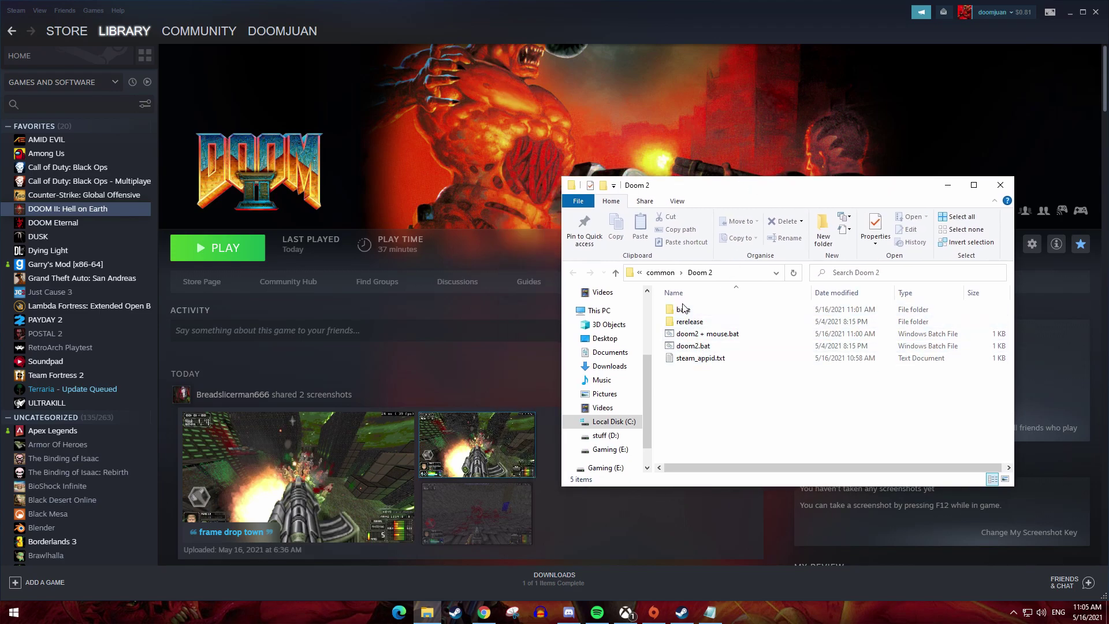
# Open the rerelease folder, then press Play on DOOM II in Steam.
pyautogui.doubleClick(687, 325)
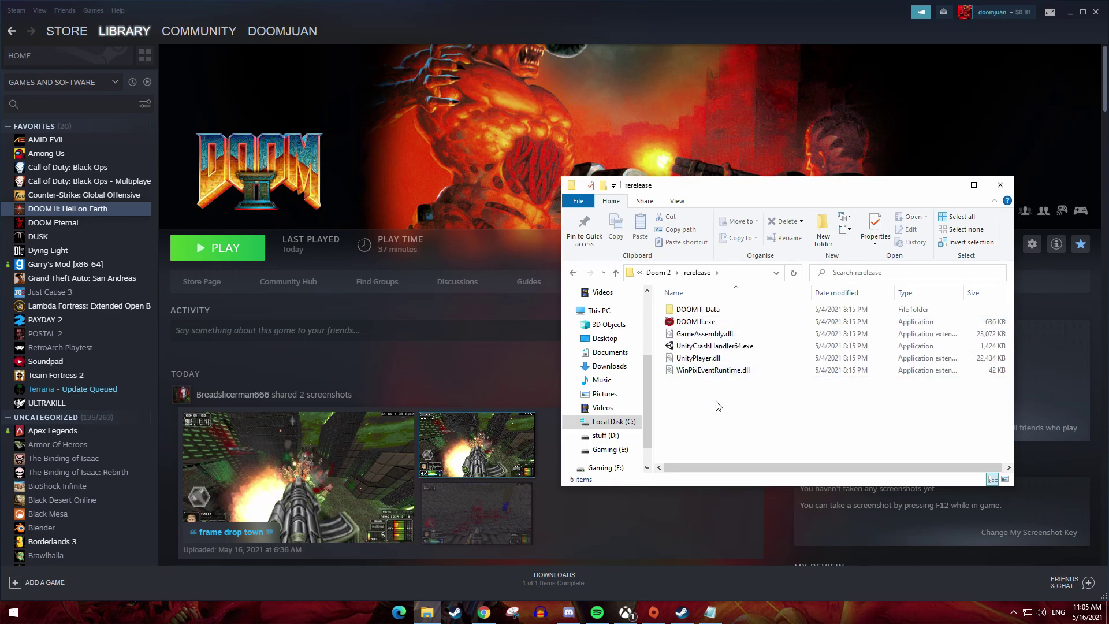
pyautogui.moveTo(718, 406)
pyautogui.mouseDown()
pyautogui.moveTo(700, 342)
pyautogui.moveTo(718, 401)
pyautogui.mouseUp()
pyautogui.moveTo(720, 193); pyautogui.dragTo(705, 220)
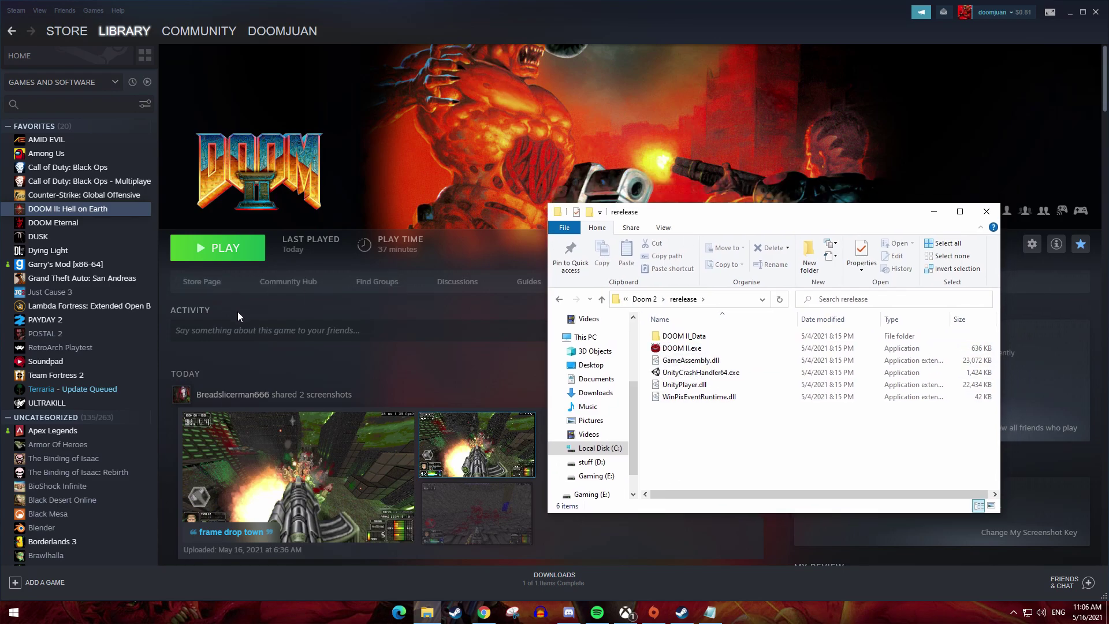
pyautogui.click(217, 247)
pyautogui.moveTo(542, 247); pyautogui.dragTo(502, 360)
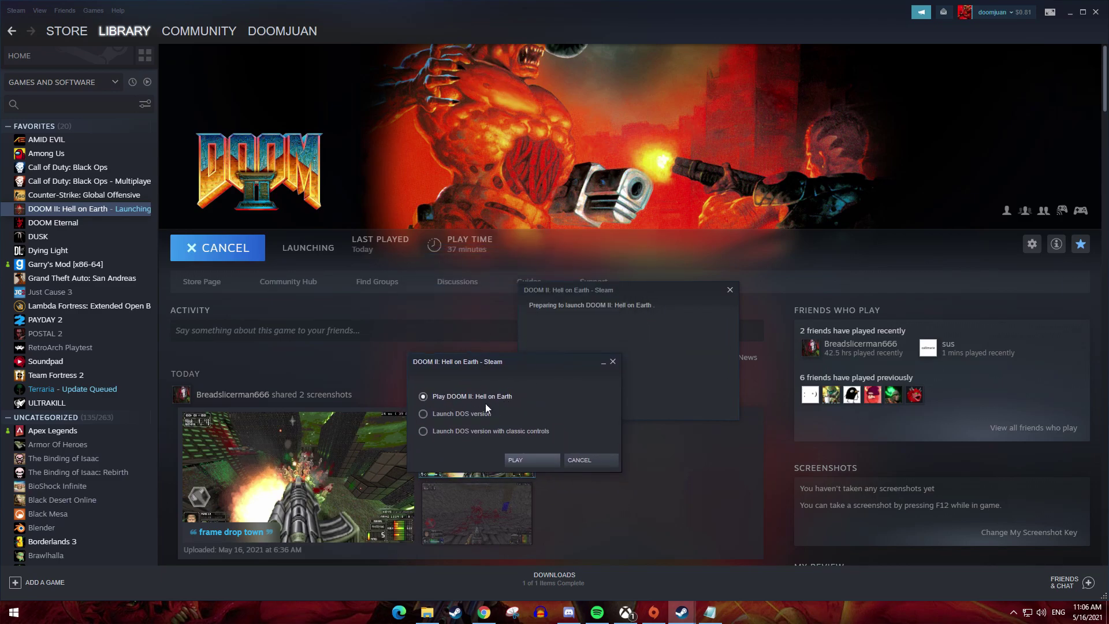
# Return Explorer to the Doom 2 folder, cancel the DOOM II launch, and open the base folder.
pyautogui.click(427, 611)
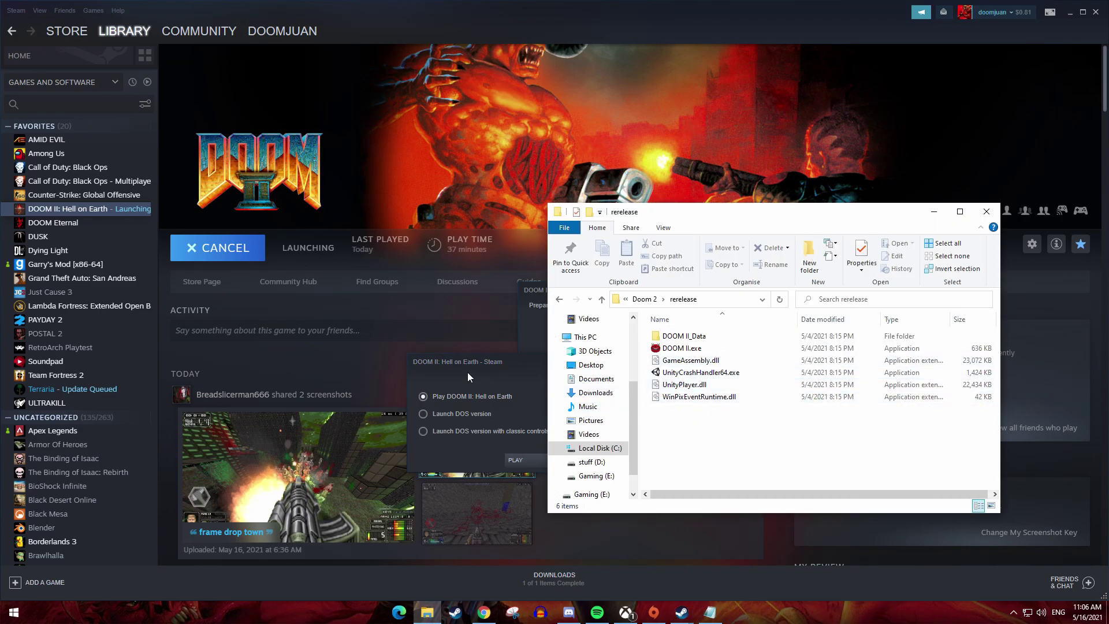
pyautogui.click(462, 412)
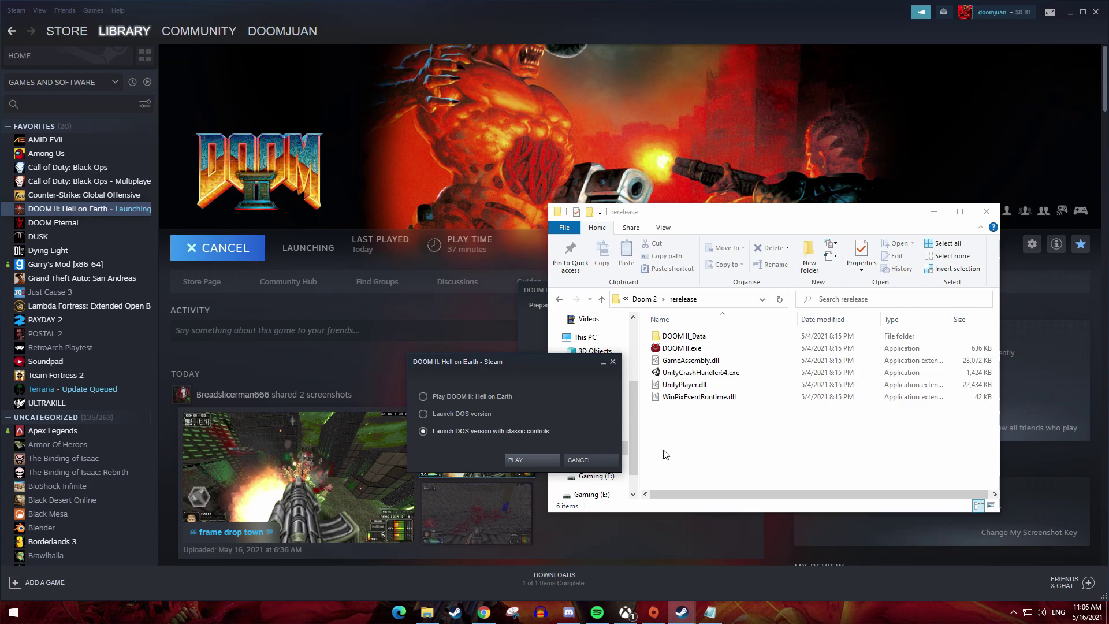
pyautogui.click(716, 439)
pyautogui.hotkey('alt', 'Up')
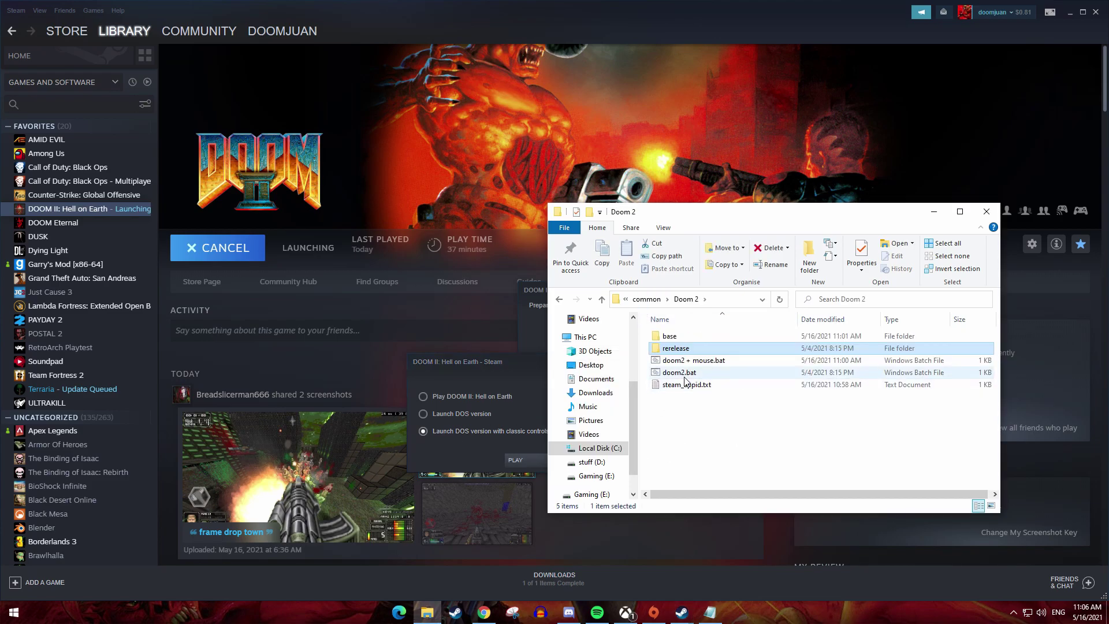
pyautogui.click(528, 369)
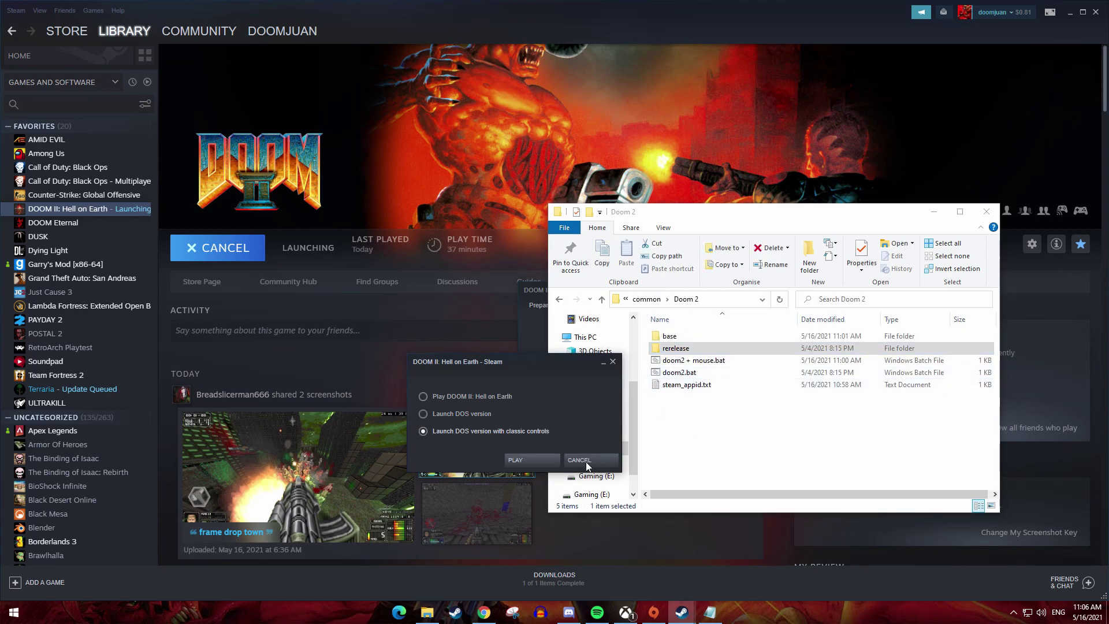
pyautogui.click(586, 462)
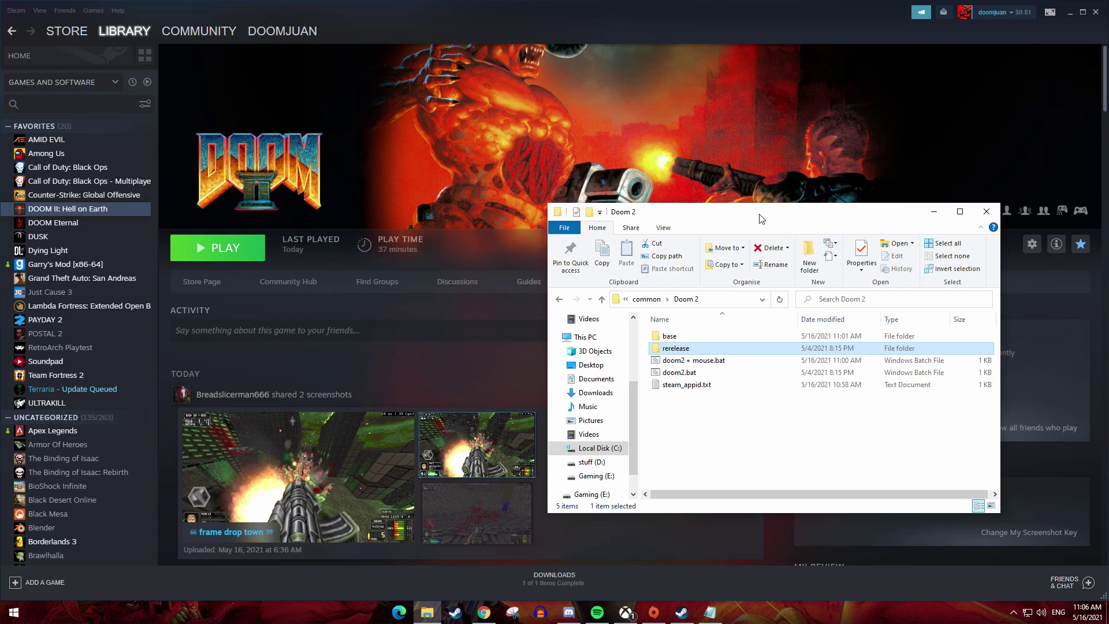
pyautogui.moveTo(760, 215); pyautogui.dragTo(666, 201)
pyautogui.doubleClick(575, 322)
# Minimize all windows with Win+D and turn on Show desktop icons.
pyautogui.scroll(-3, 697, 462)
pyautogui.scroll(3, 697, 462)
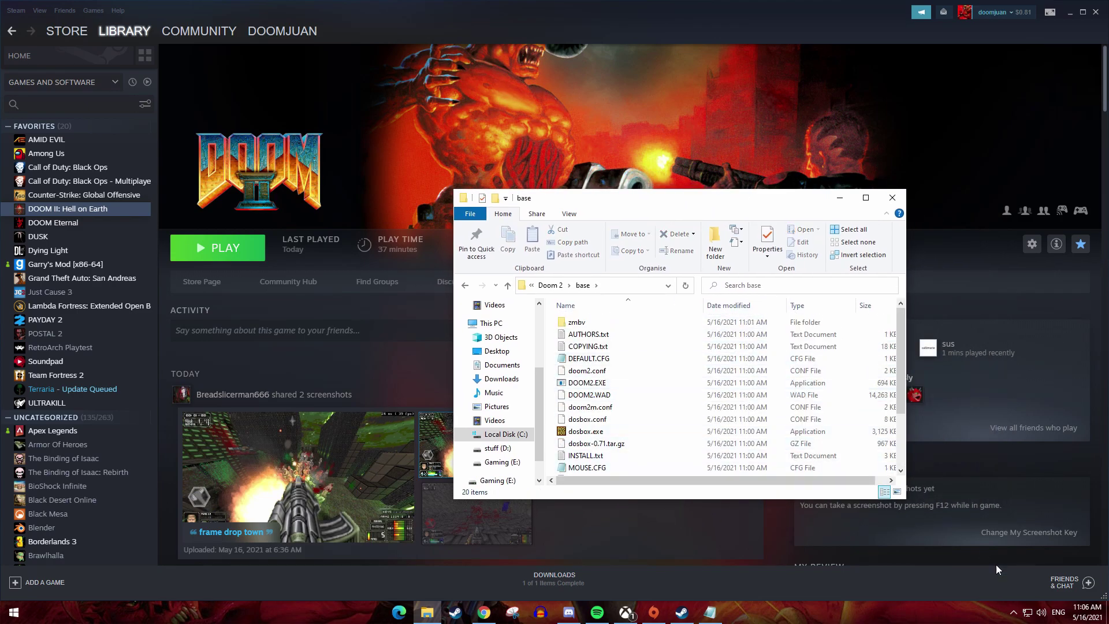
pyautogui.press('super+d')
pyautogui.rightClick(427, 316)
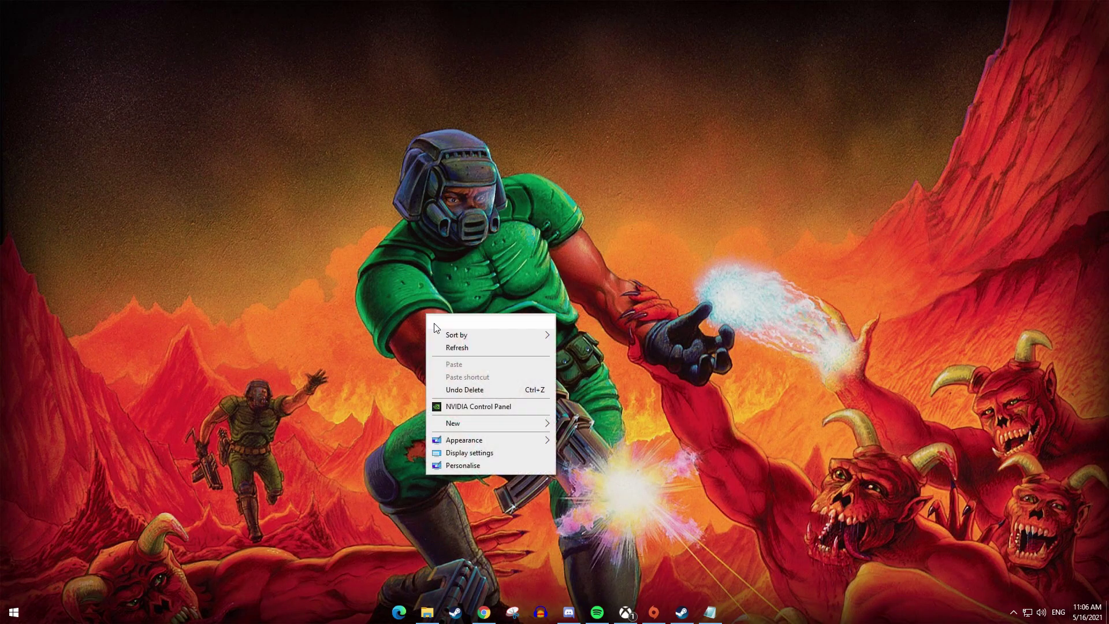
pyautogui.moveTo(544, 324)
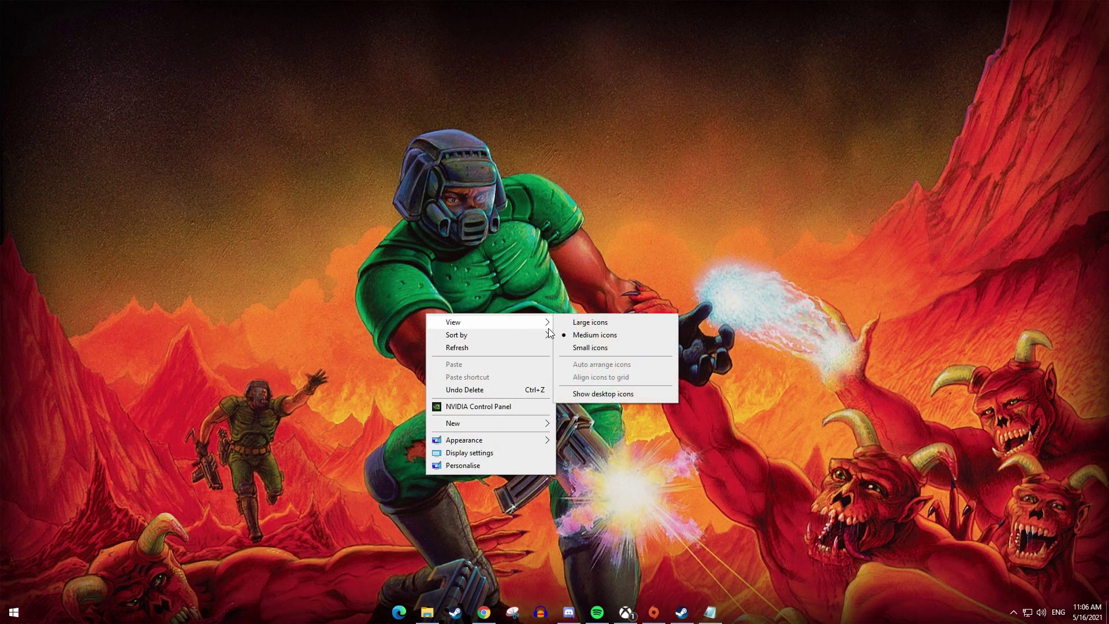
pyautogui.click(585, 395)
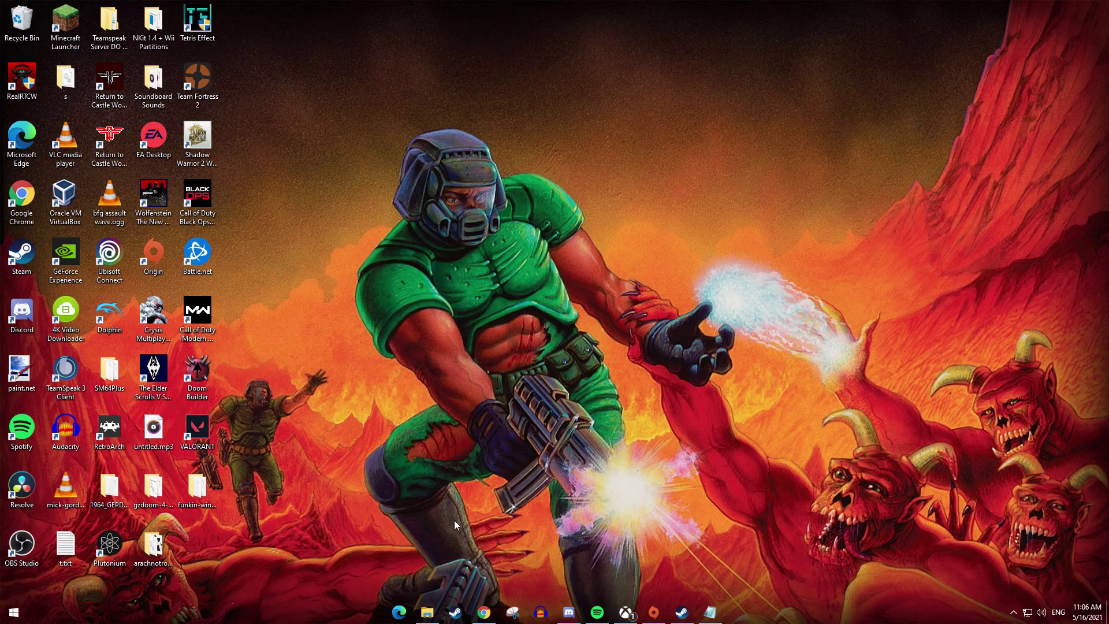
# Open the gzdoom-4-5-0-Windows-64bit folder from the desktop and move it to the upper left.
pyautogui.doubleClick(153, 488)
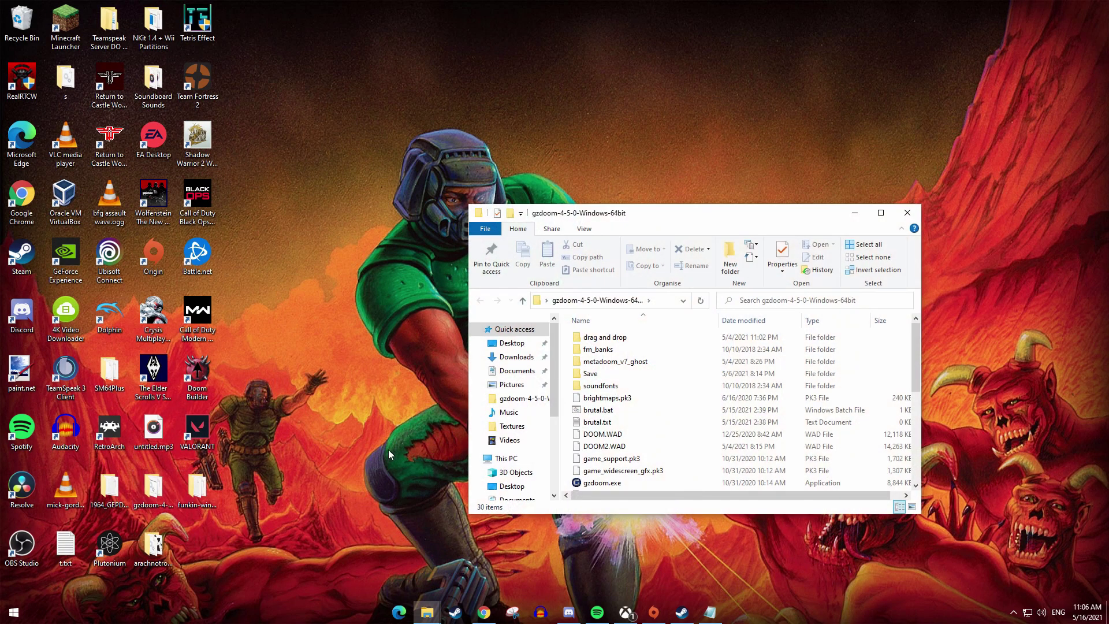
pyautogui.moveTo(633, 221); pyautogui.dragTo(481, 137)
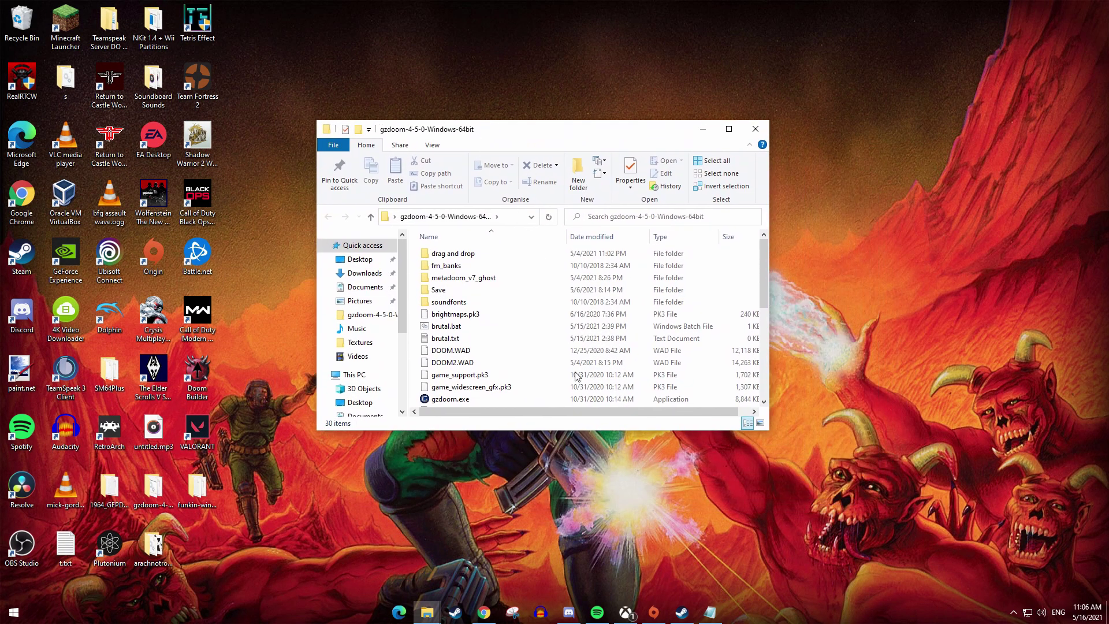
pyautogui.scroll(-6, 541, 367)
pyautogui.scroll(6, 541, 367)
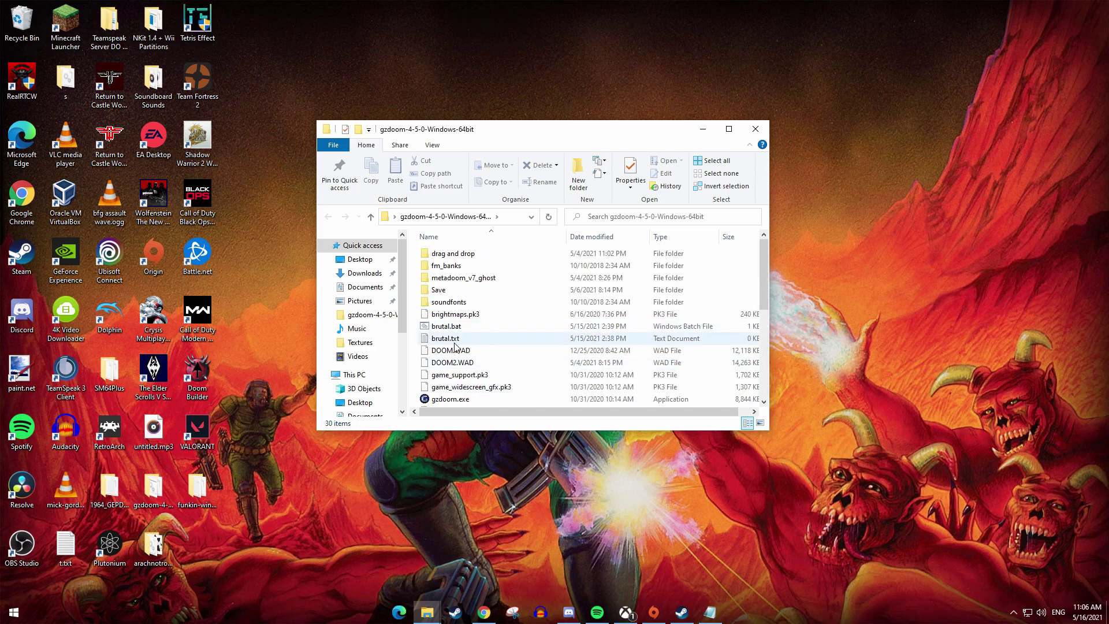
pyautogui.moveTo(414, 256)
pyautogui.mouseDown()
pyautogui.moveTo(513, 322)
pyautogui.moveTo(514, 405)
pyautogui.moveTo(520, 324)
pyautogui.moveTo(675, 338)
pyautogui.moveTo(712, 384)
pyautogui.moveTo(462, 288)
pyautogui.moveTo(420, 258)
pyautogui.mouseUp()
pyautogui.scroll(5, 705, 376)
pyautogui.moveTo(549, 132); pyautogui.dragTo(424, 73)
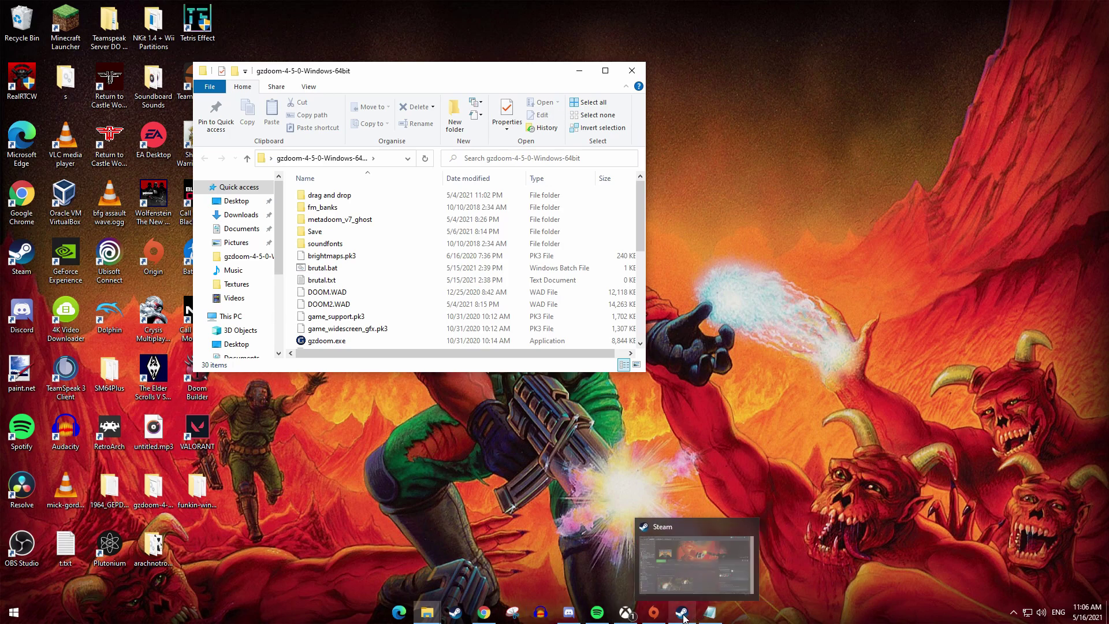
# Bring the Doom 2 base folder window forward and place it to the right.
pyautogui.moveTo(683, 617)
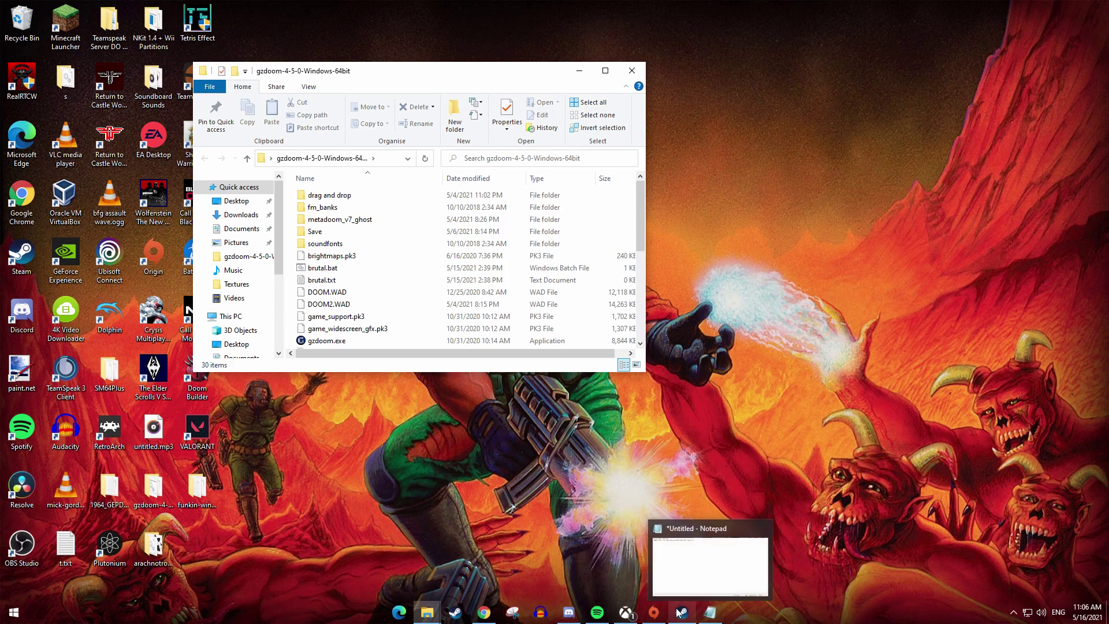
pyautogui.moveTo(624, 614)
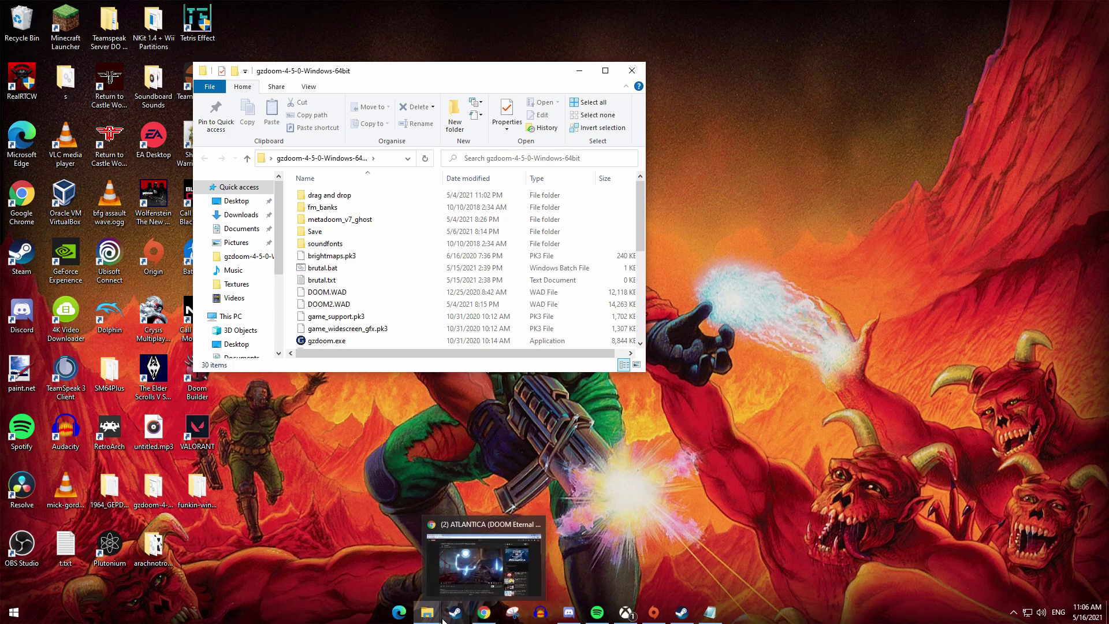
pyautogui.moveTo(428, 611)
pyautogui.click(374, 570)
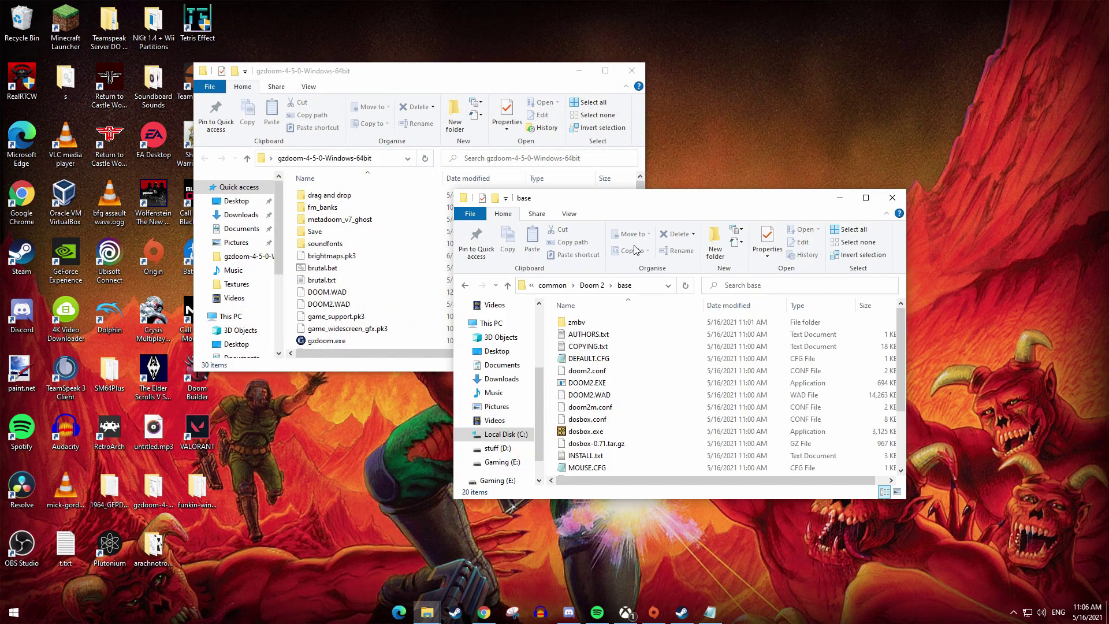
pyautogui.moveTo(595, 203); pyautogui.dragTo(846, 179)
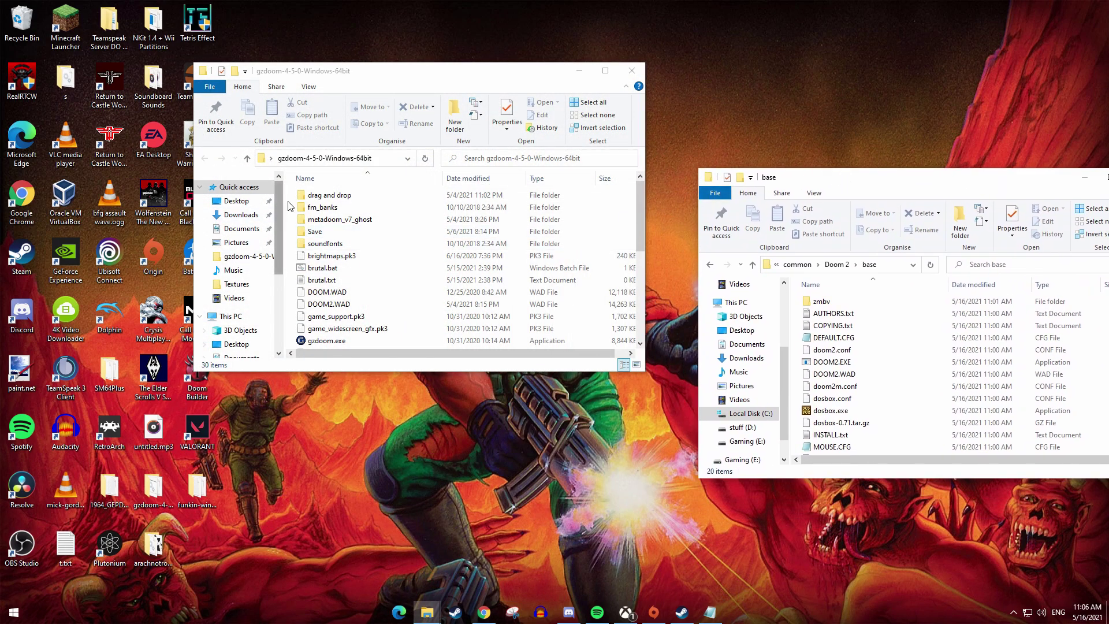
# Copy all 30 GZDoom files into the base folder, replacing the existing DOOM2.WAD.
pyautogui.click(335, 209)
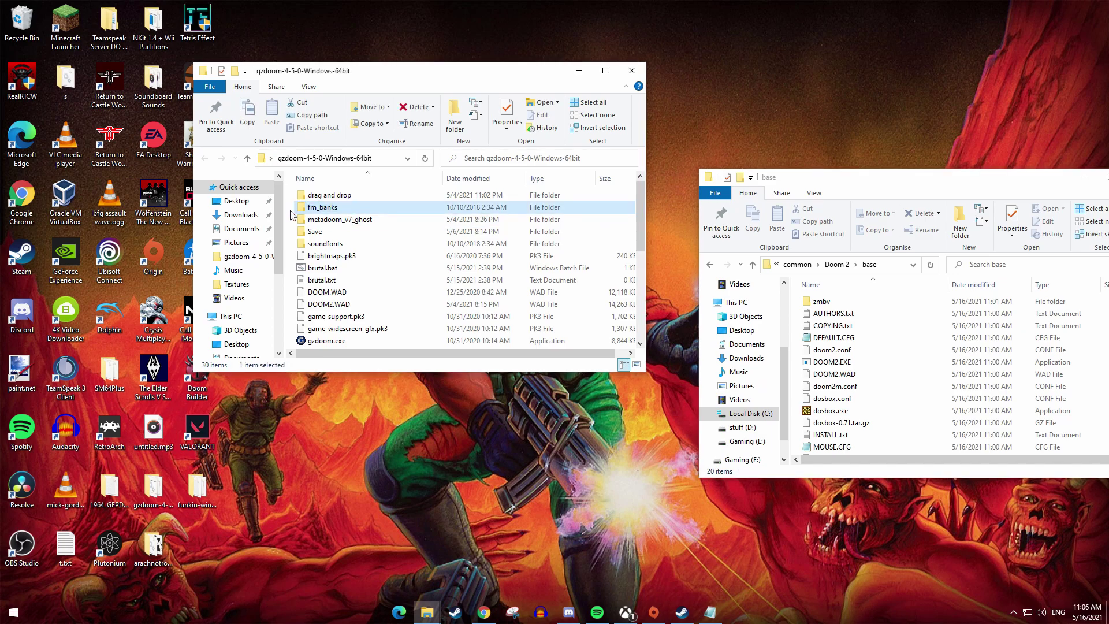
pyautogui.scroll(-6, 342, 223)
pyautogui.scroll(6, 342, 222)
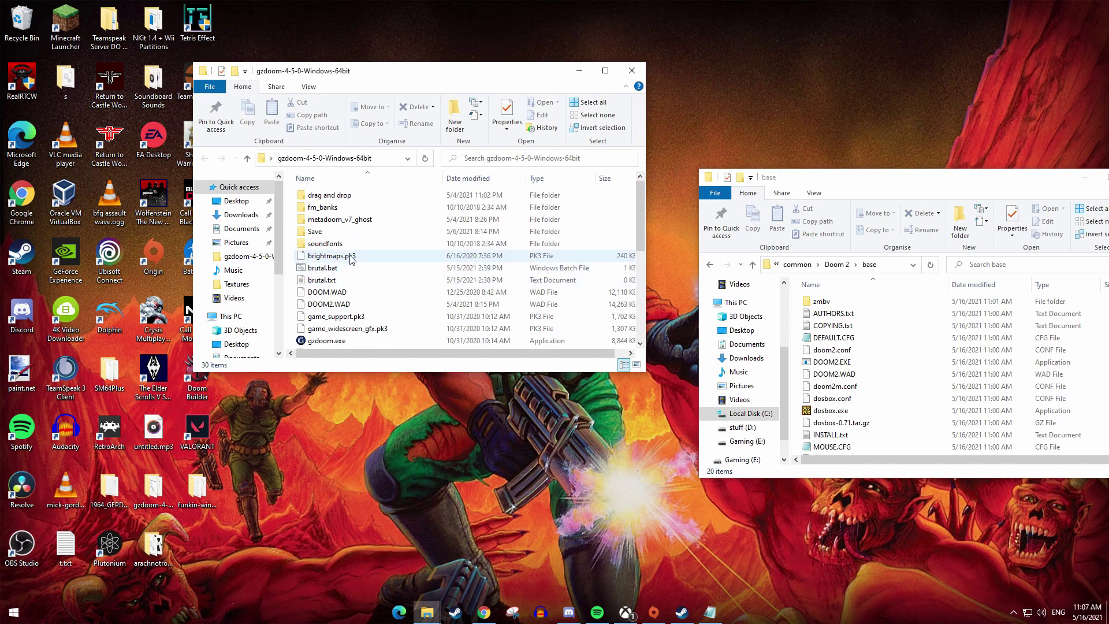
pyautogui.hotkey('ctrl', 'a')
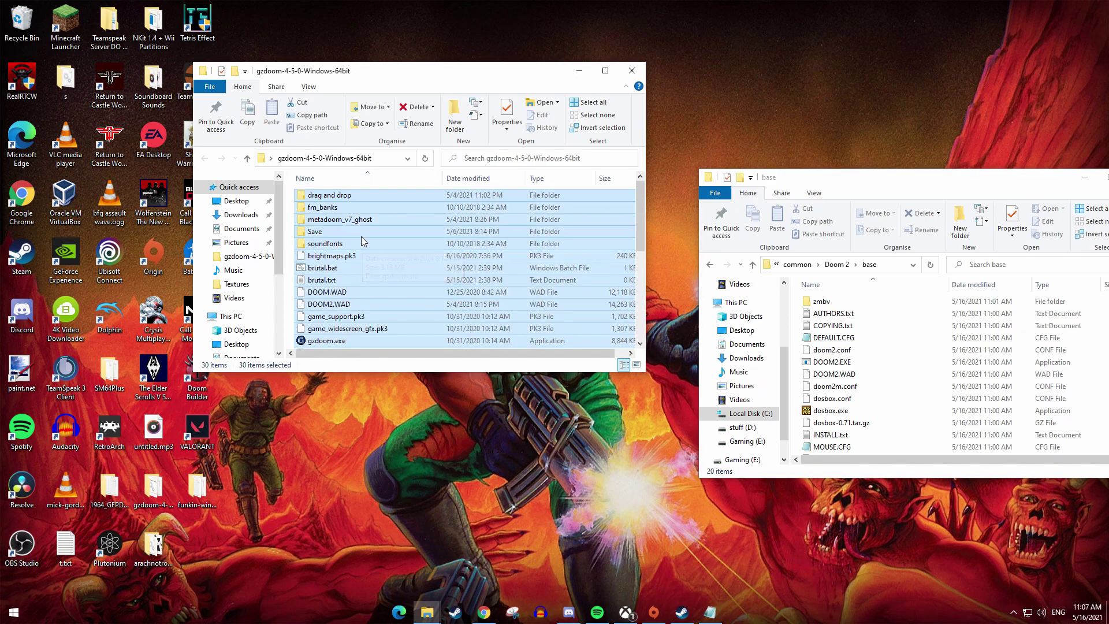
pyautogui.moveTo(372, 229); pyautogui.dragTo(796, 350)
pyautogui.moveTo(843, 179); pyautogui.dragTo(568, 155)
pyautogui.moveTo(650, 312); pyautogui.dragTo(648, 321)
pyautogui.moveTo(560, 152); pyautogui.dragTo(382, 311)
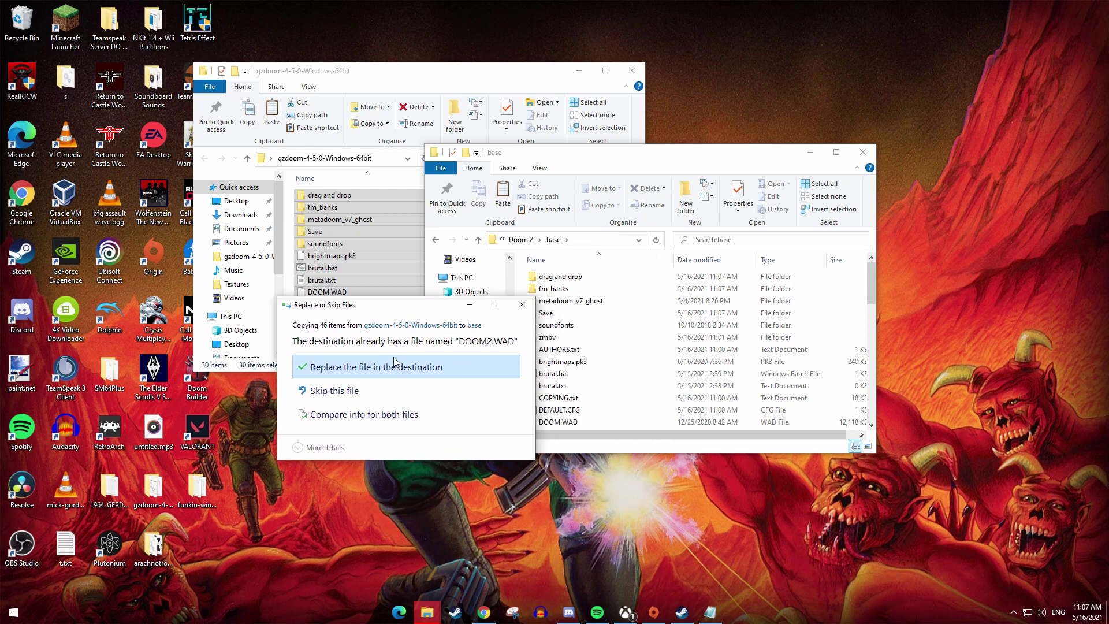
pyautogui.click(387, 370)
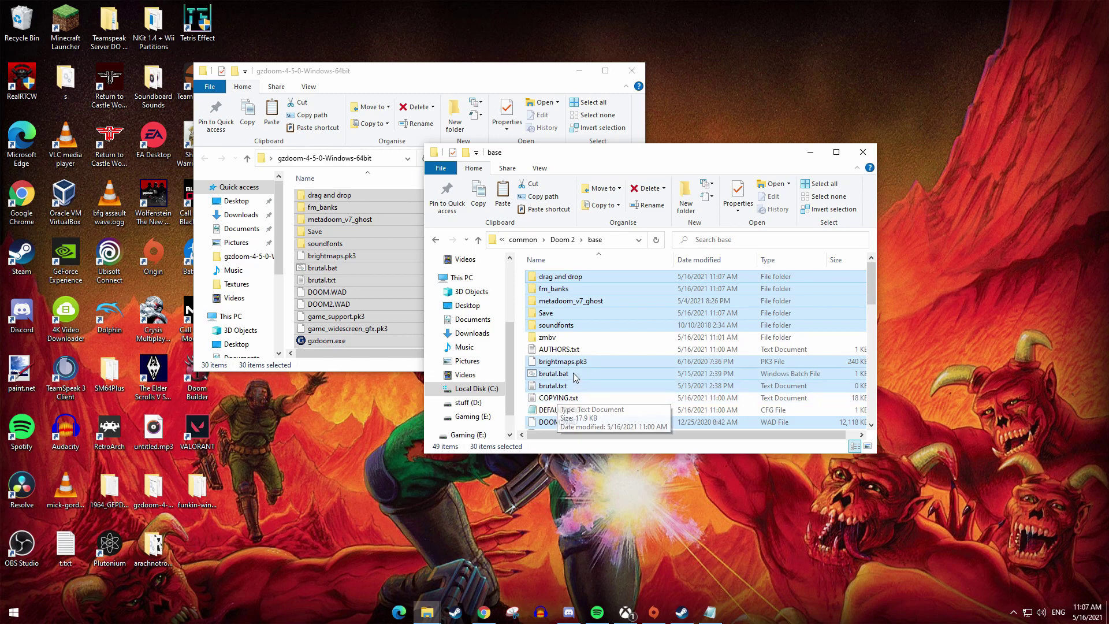
# Check the base folder, then test Play on DOOM II in Steam, cancel, and minimize Steam.
pyautogui.click(522, 358)
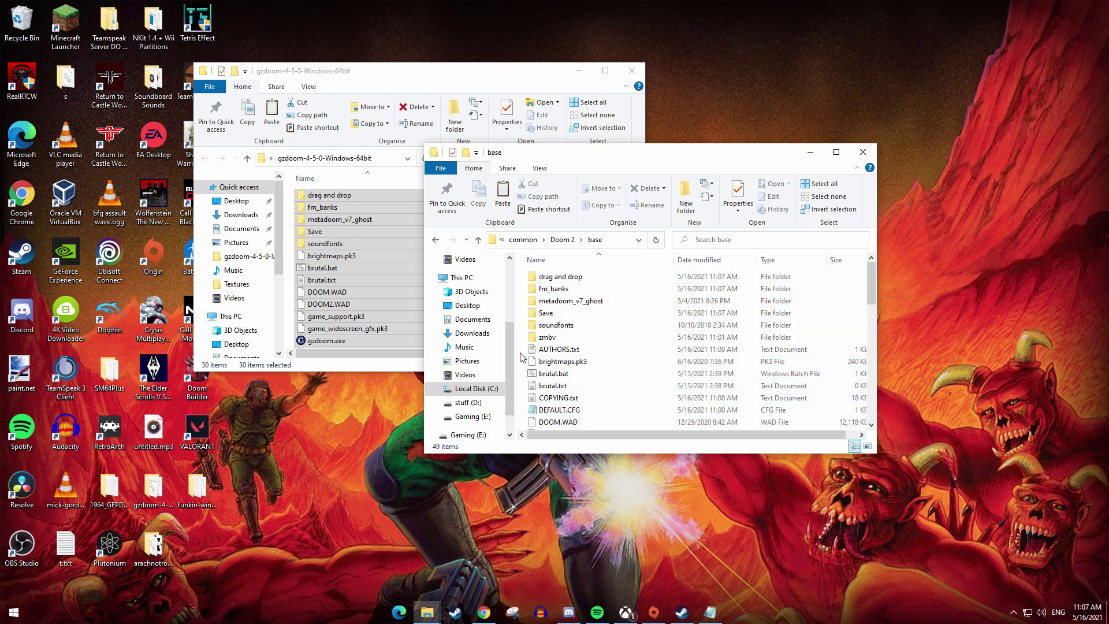
pyautogui.moveTo(601, 166); pyautogui.dragTo(729, 200)
pyautogui.scroll(-6, 720, 404)
pyautogui.scroll(4, 721, 421)
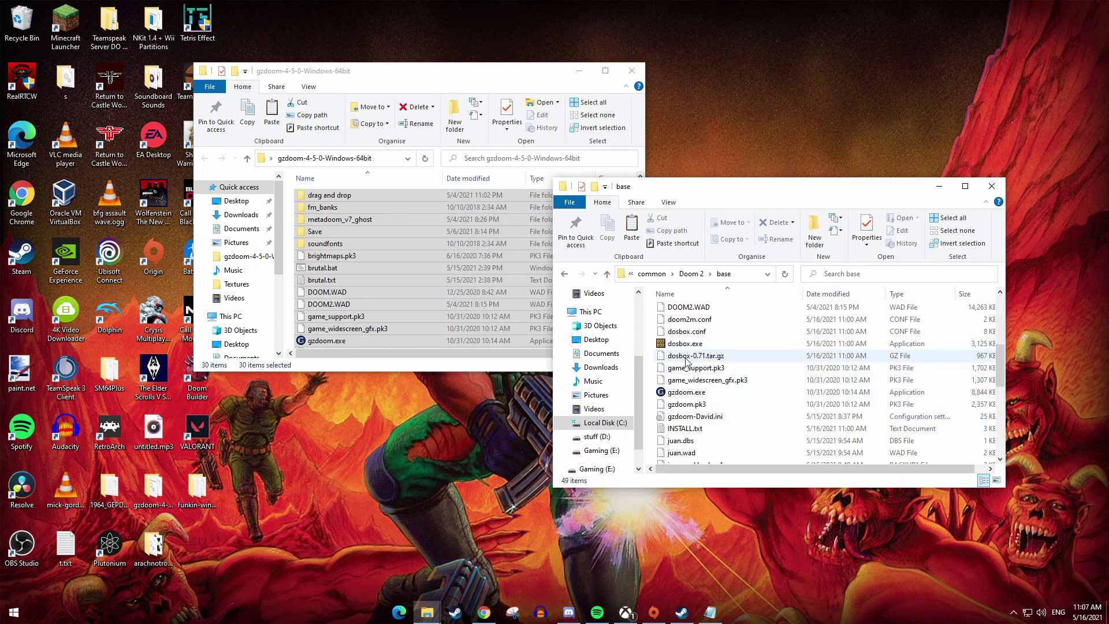
pyautogui.click(679, 615)
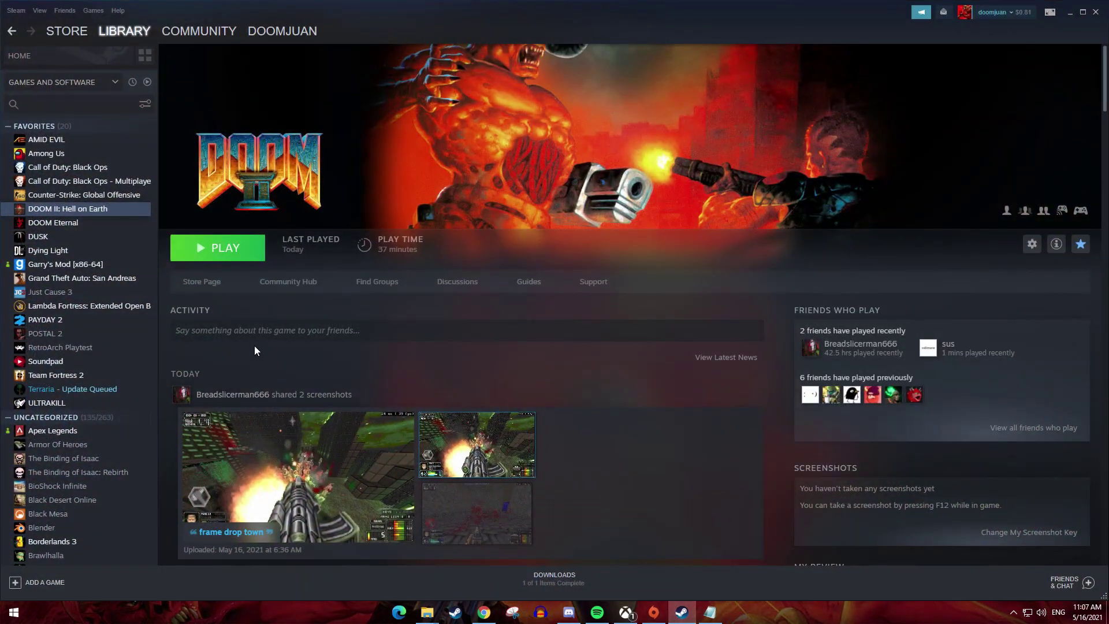
pyautogui.click(219, 248)
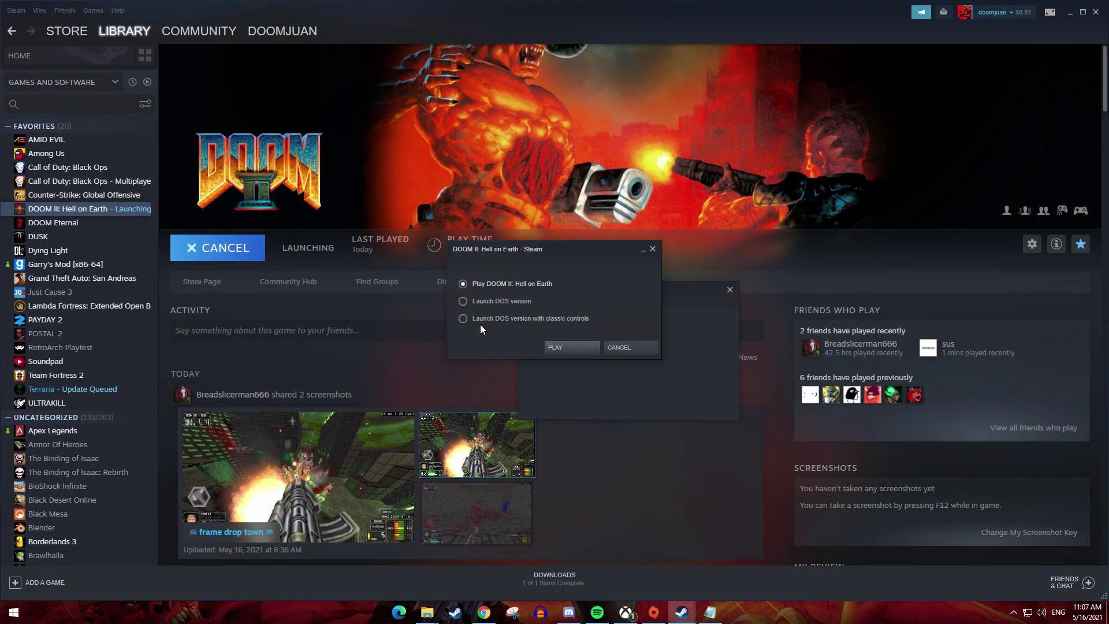
pyautogui.click(628, 347)
pyautogui.click(1072, 13)
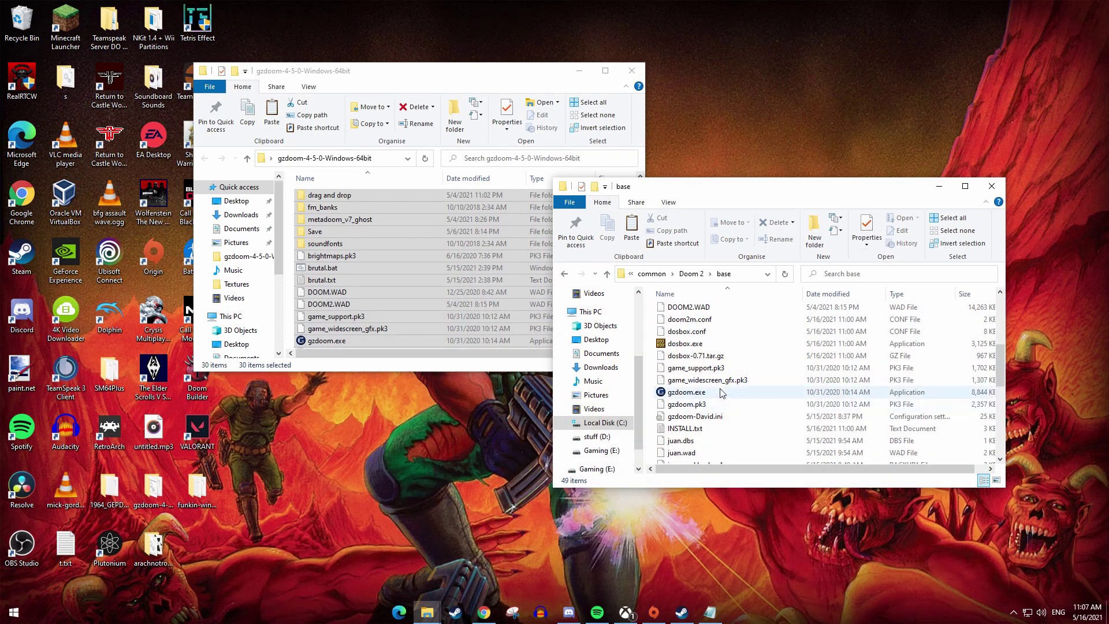
# Rename dosbox.exe to dosboxbackup.exe in the Doom 2 base folder.
pyautogui.moveTo(720, 187); pyautogui.dragTo(590, 247)
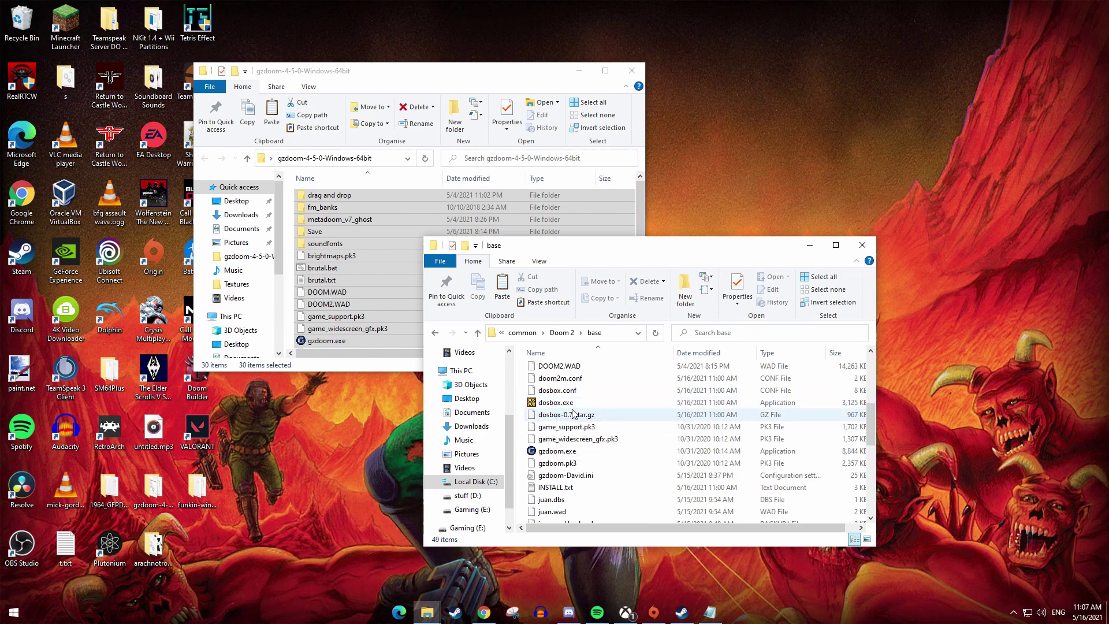
pyautogui.rightClick(568, 407)
pyautogui.click(599, 378)
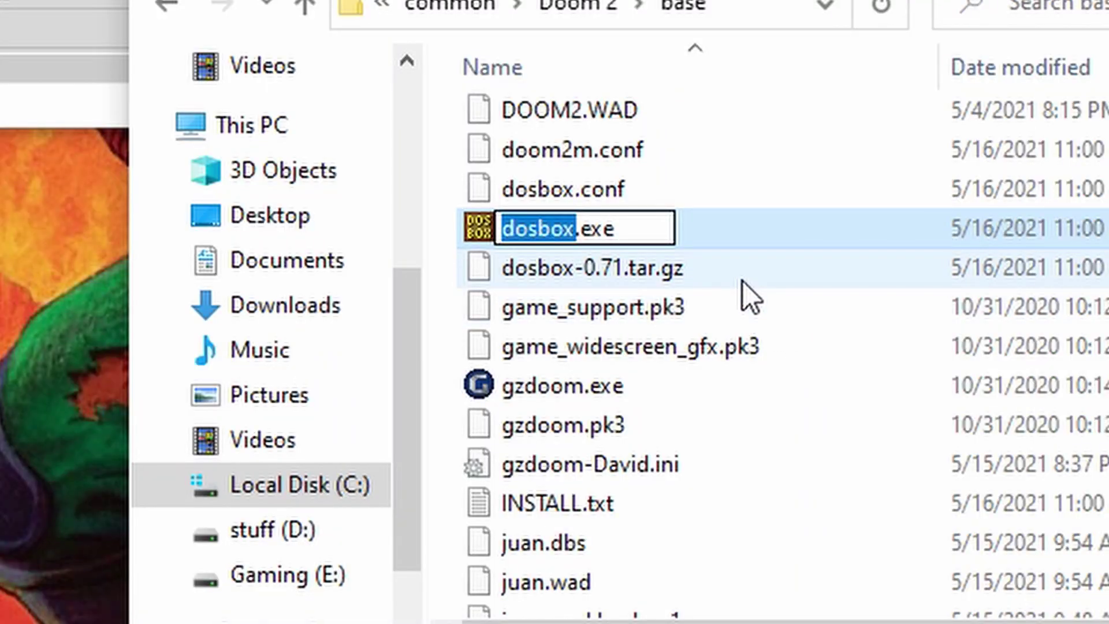
pyautogui.press('Right')
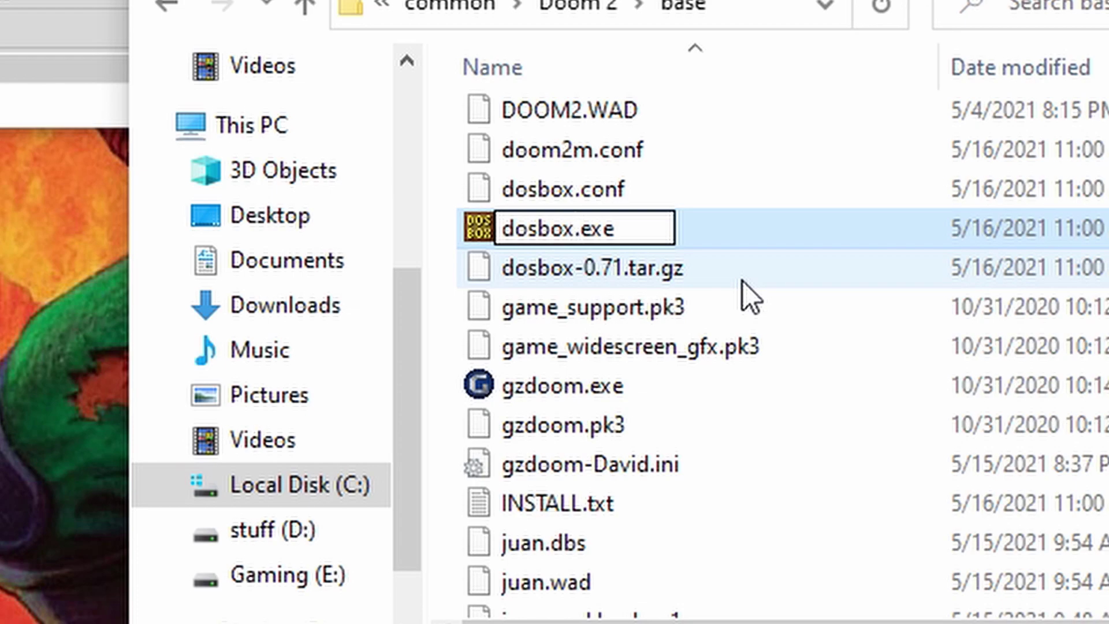
pyautogui.write('backup')
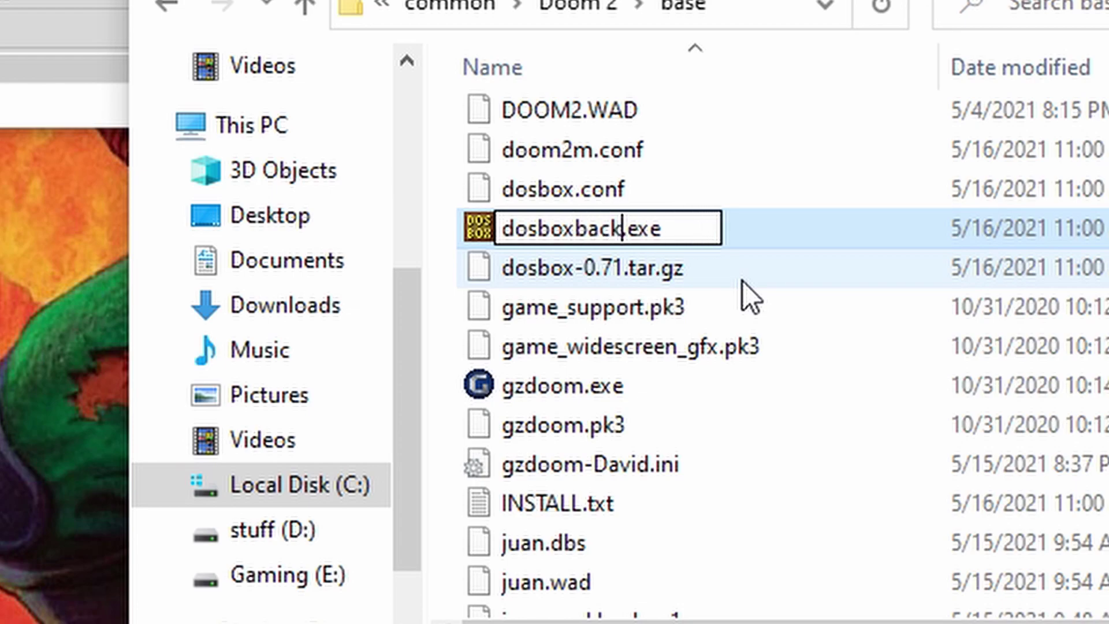
pyautogui.press('Return')
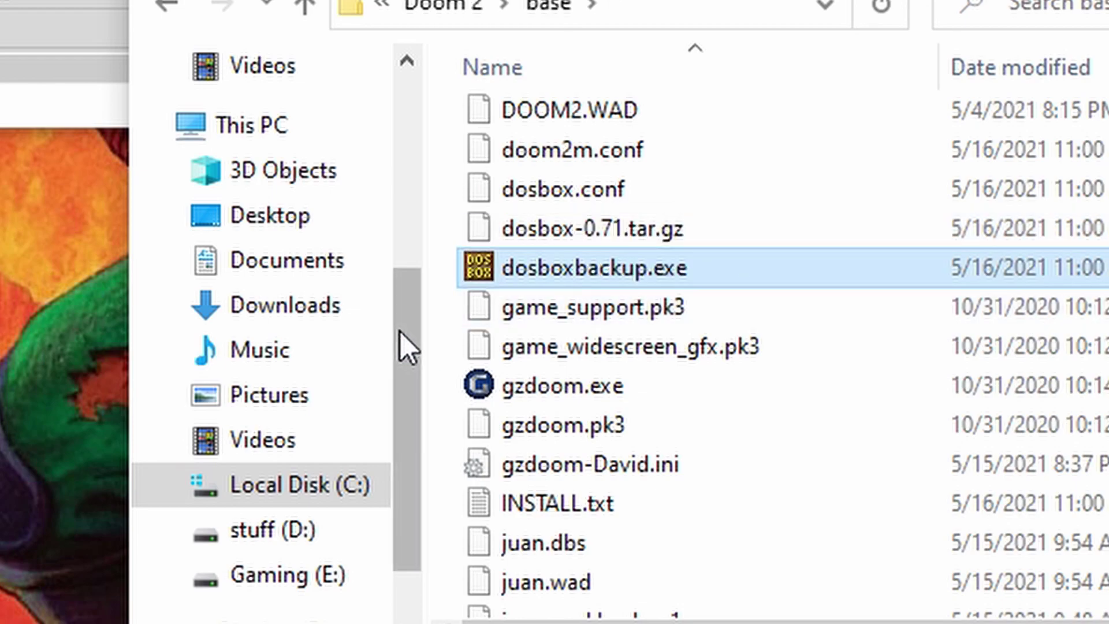
# Rename gzdoom.exe to dosbox.exe.
pyautogui.click(534, 392)
pyautogui.rightClick(546, 391)
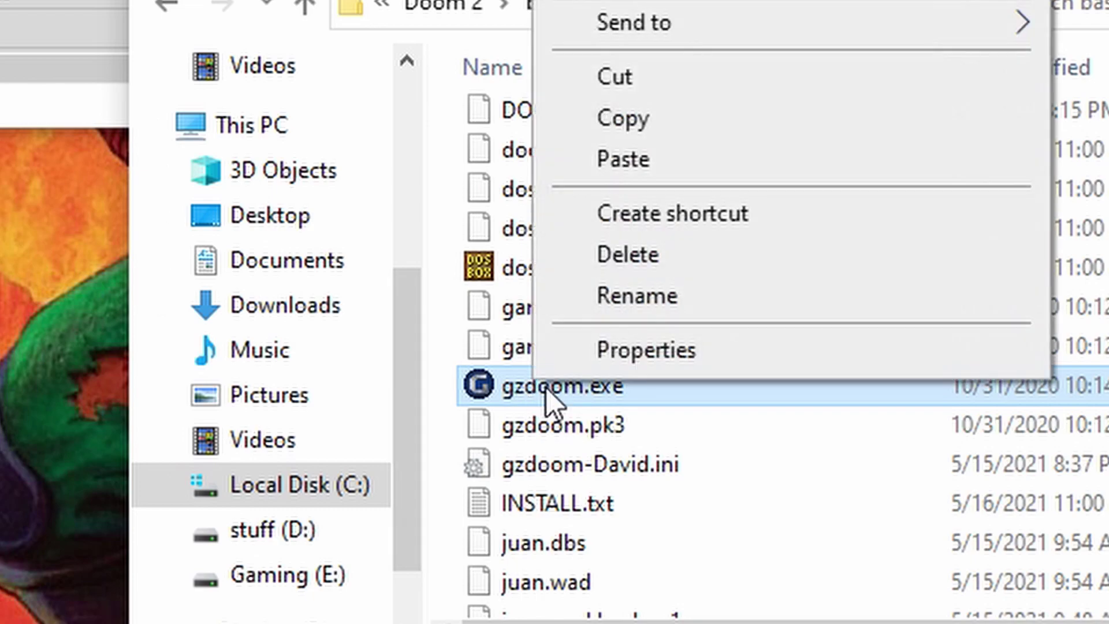
pyautogui.click(574, 294)
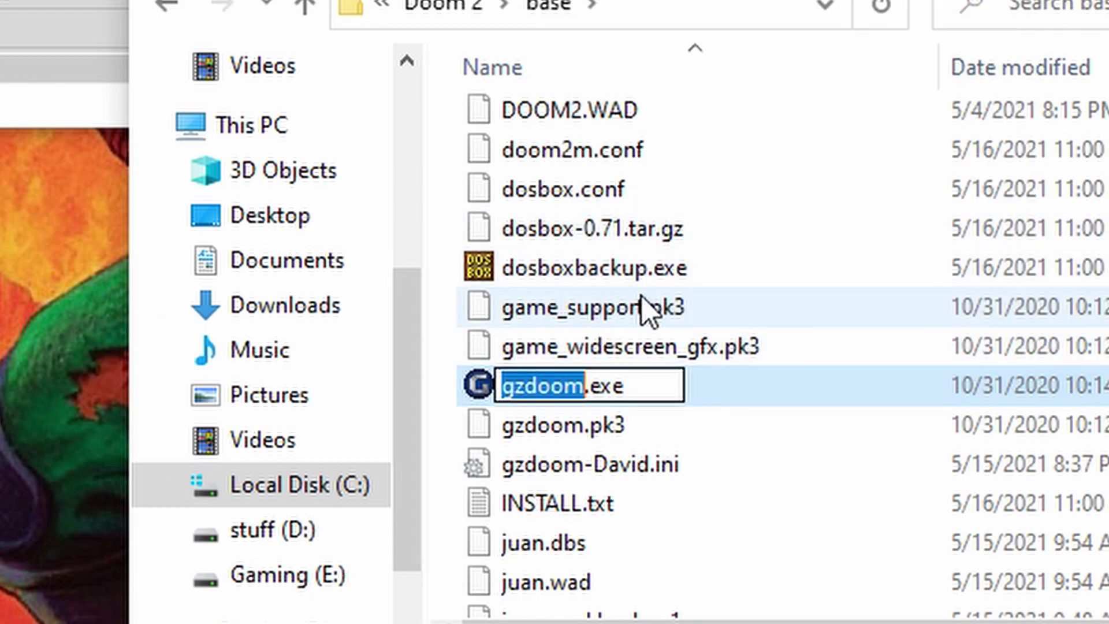
pyautogui.write('dosbox')
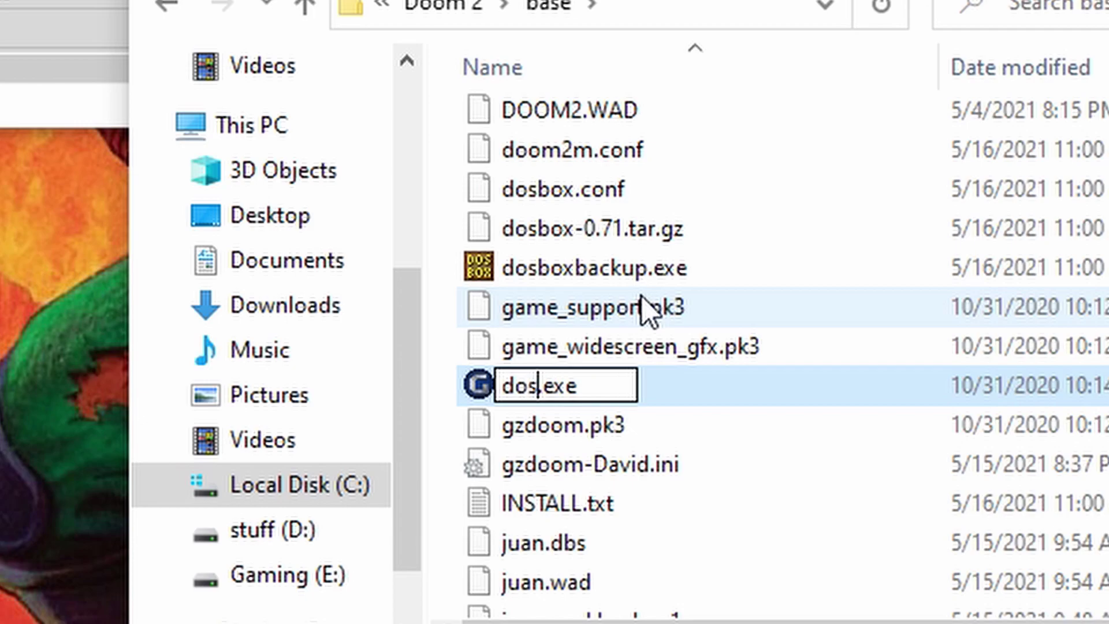
pyautogui.press('Return')
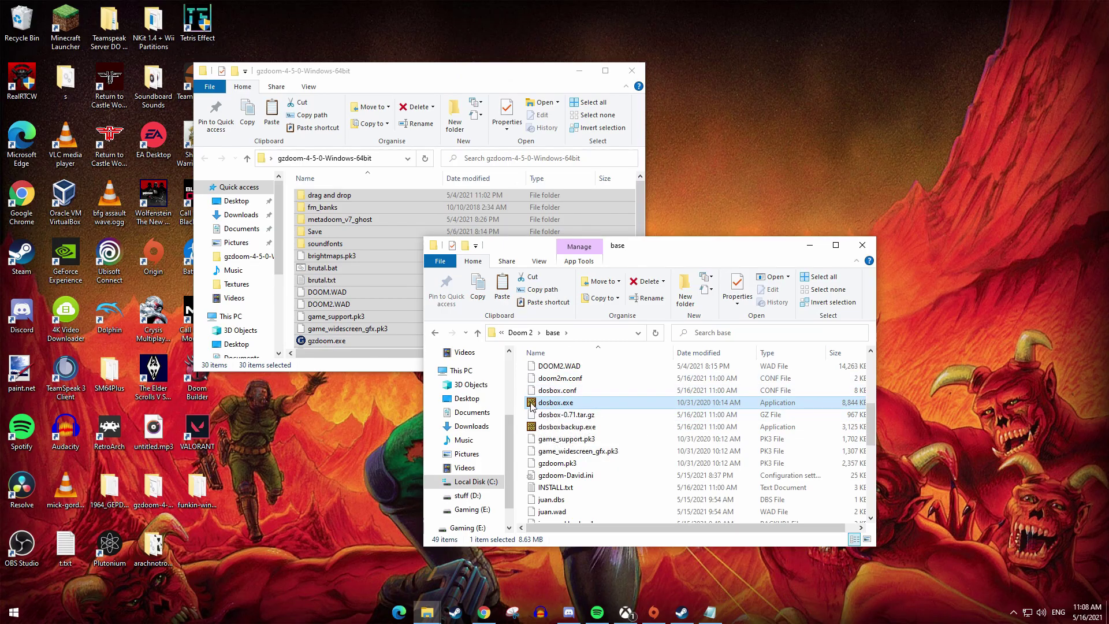
pyautogui.scroll(-1, 575, 505)
pyautogui.scroll(4, 575, 497)
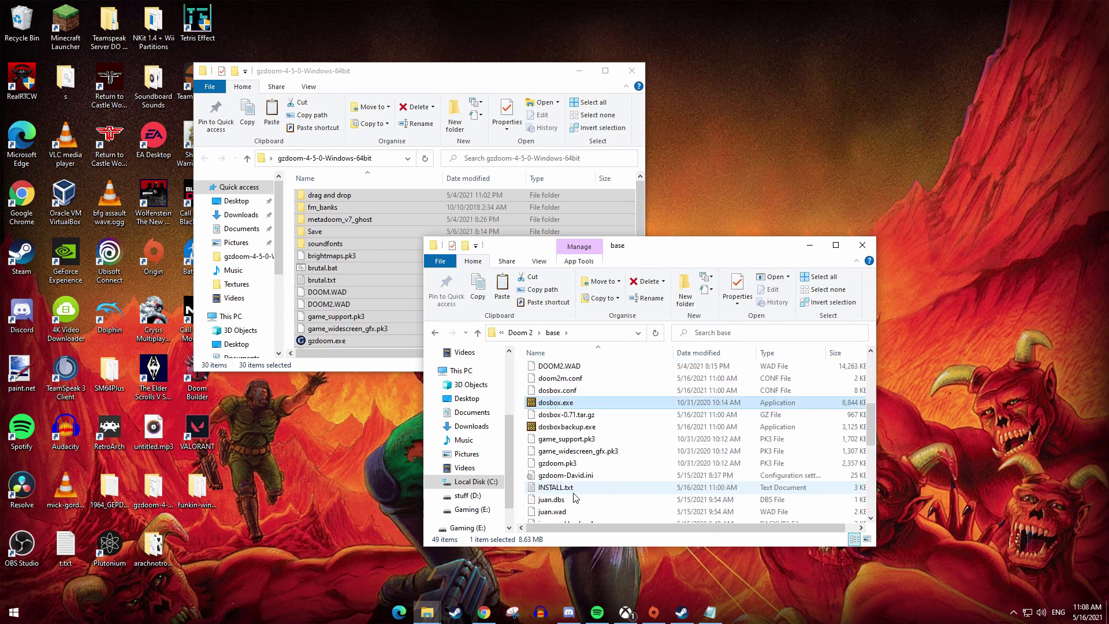
pyautogui.scroll(-1, 573, 485)
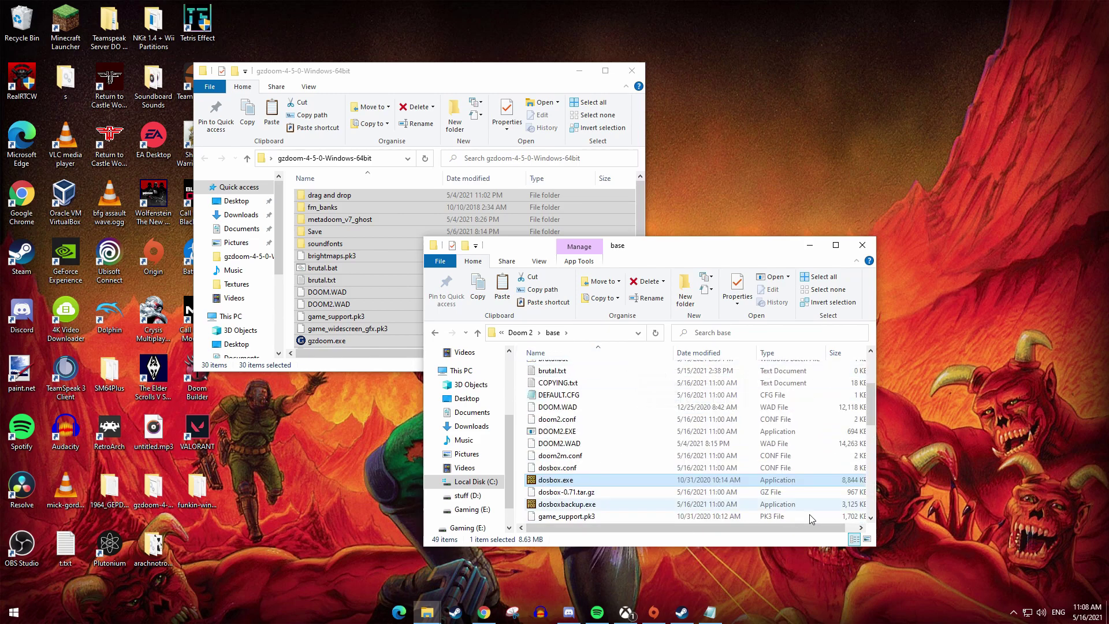
# Launch the standard DOOM II version from Steam and start GZDoom's Doom 2 game.
pyautogui.click(676, 620)
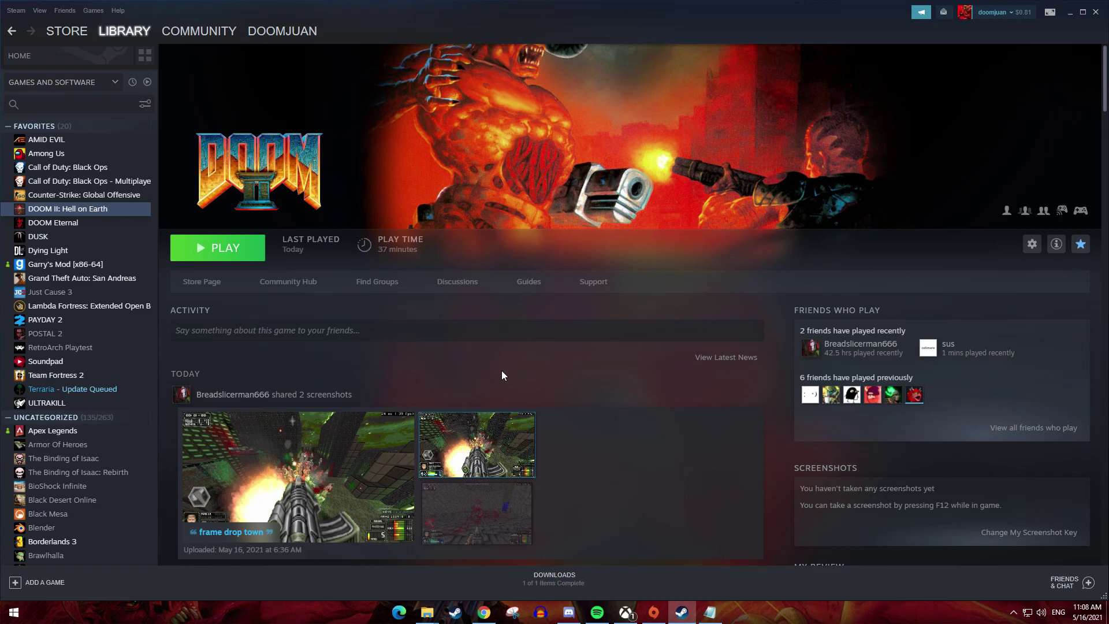
pyautogui.click(213, 249)
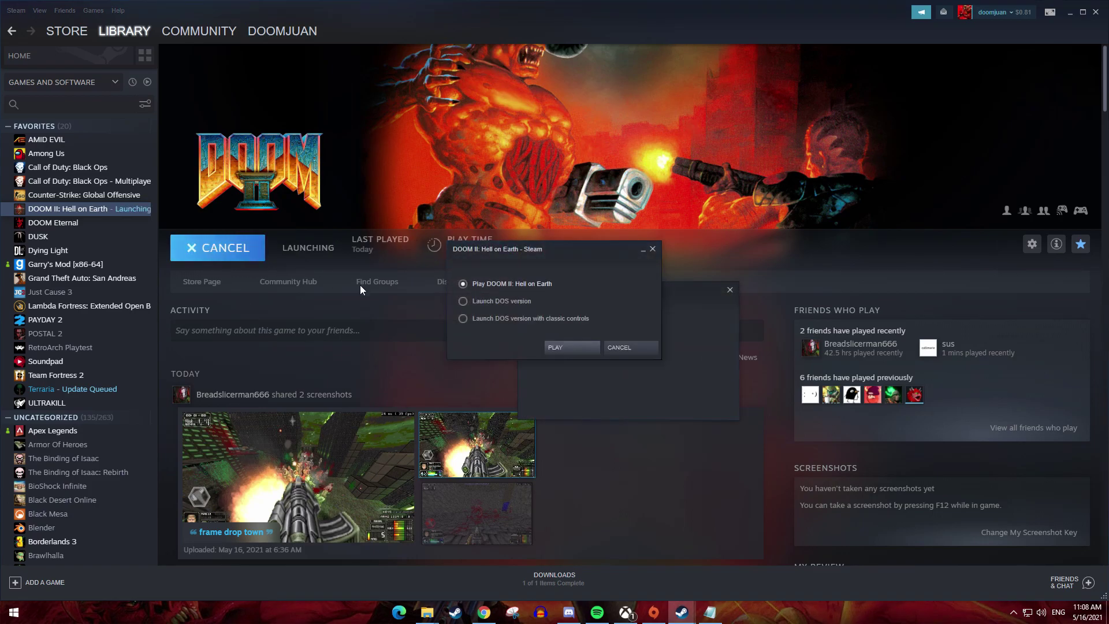
pyautogui.click(553, 344)
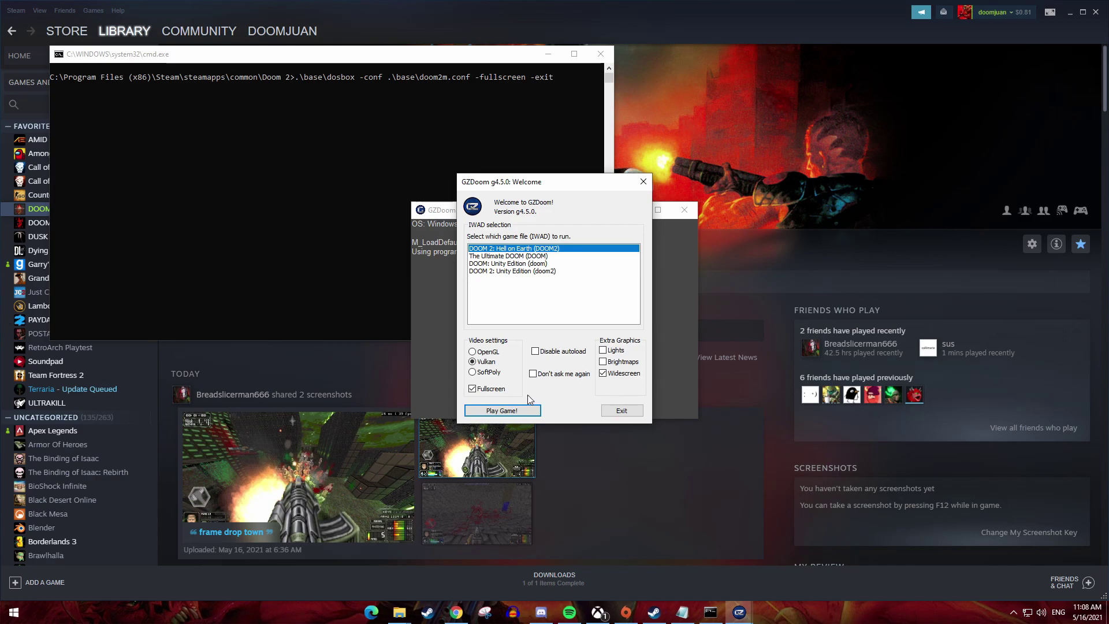
pyautogui.click(530, 414)
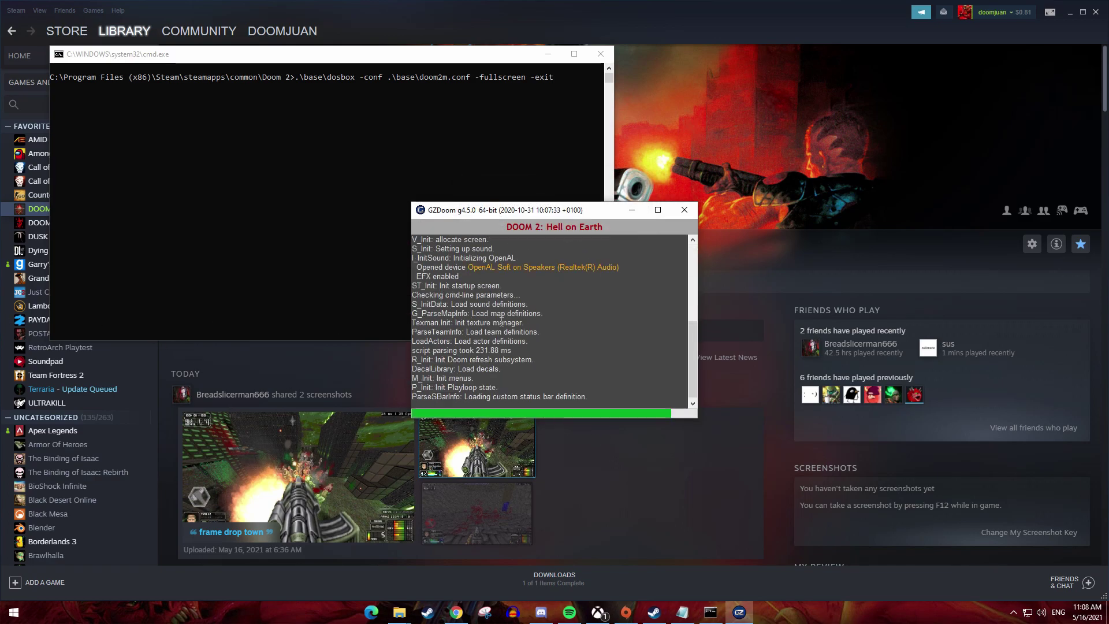
# Start a new Doom II game on Ultra-Violence difficulty.
pyautogui.press('Escape')
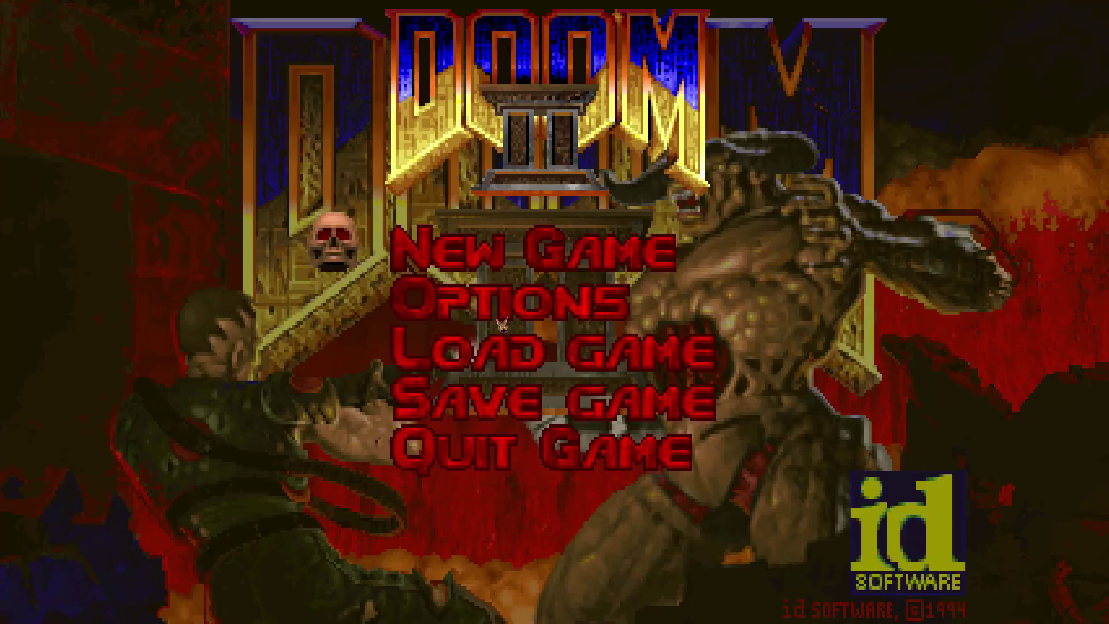
pyautogui.press('Return')
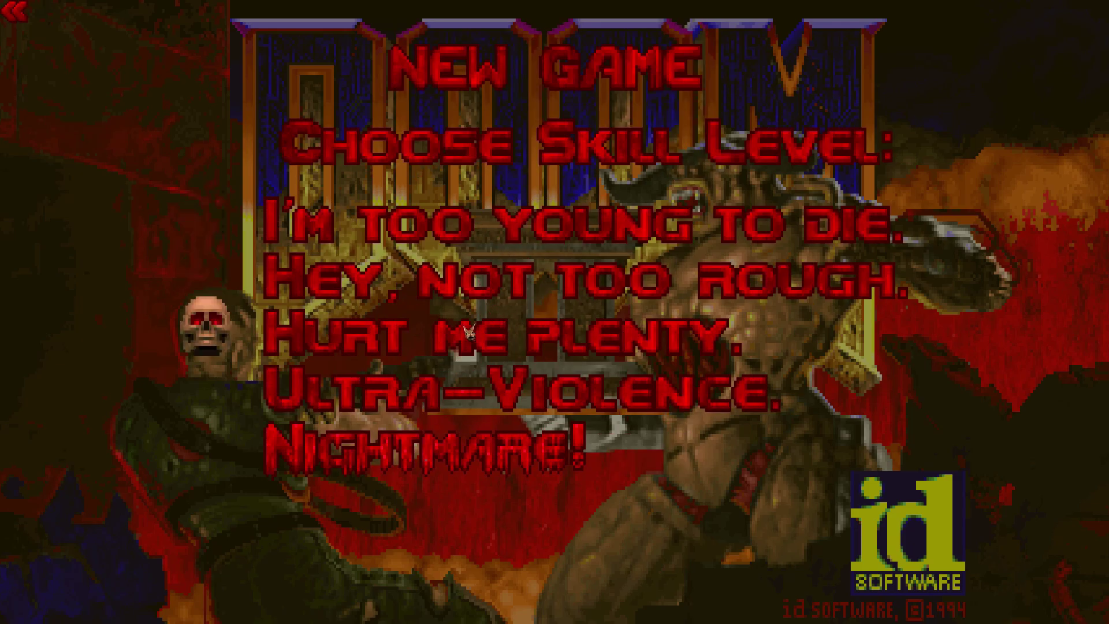
pyautogui.click(438, 393)
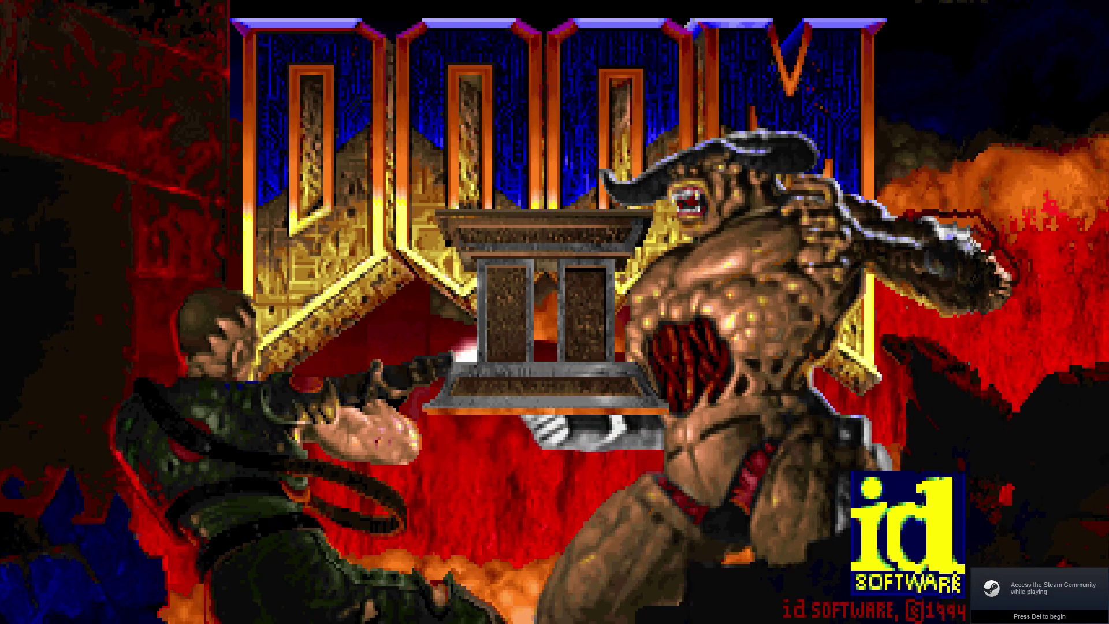
# Run 'give all' in the console to grant all weapons and armor.
pyautogui.press('`')
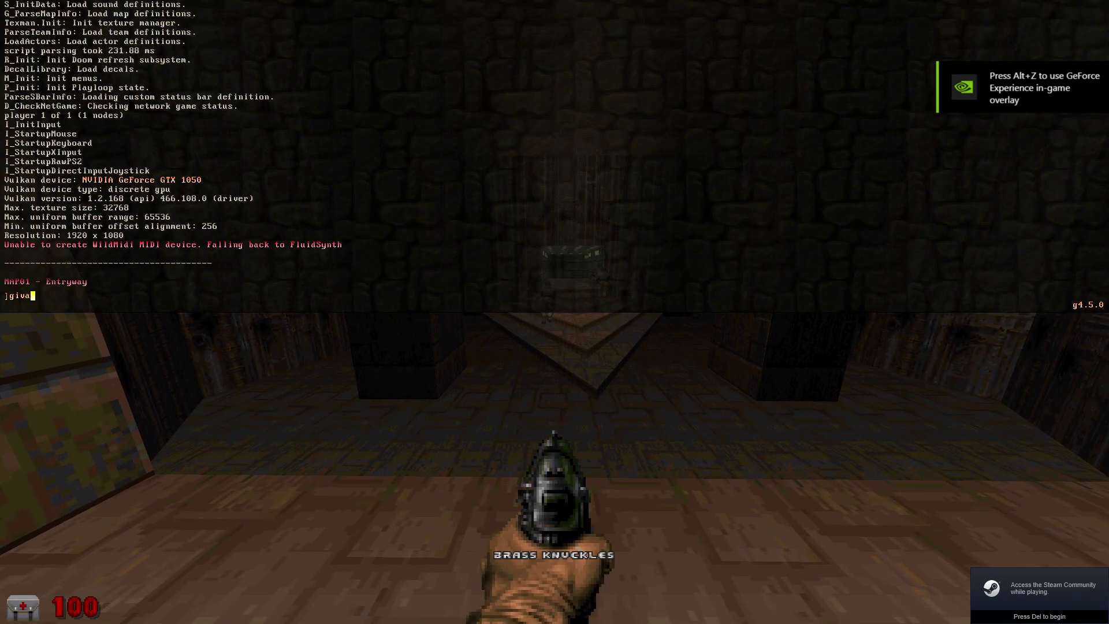
pyautogui.write('give all')
pyautogui.press('Return')
pyautogui.press('`')
# Advance down the corridor and shotgun the zombies by the lit doorway.
pyautogui.press('w')
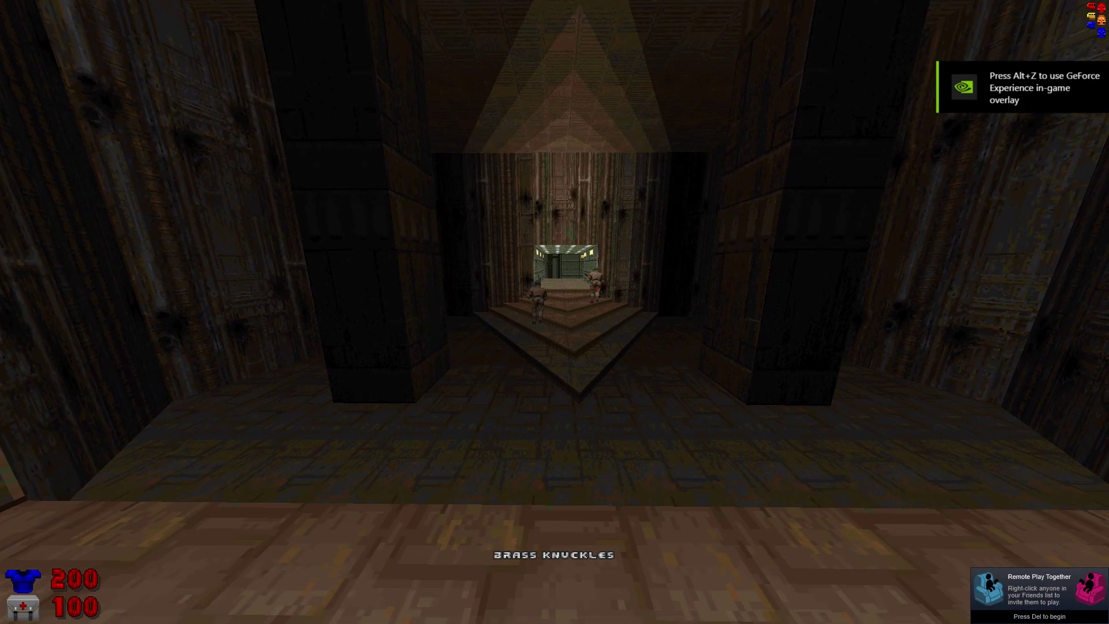
pyautogui.press('2')
pyautogui.press('3')
pyautogui.press('w')
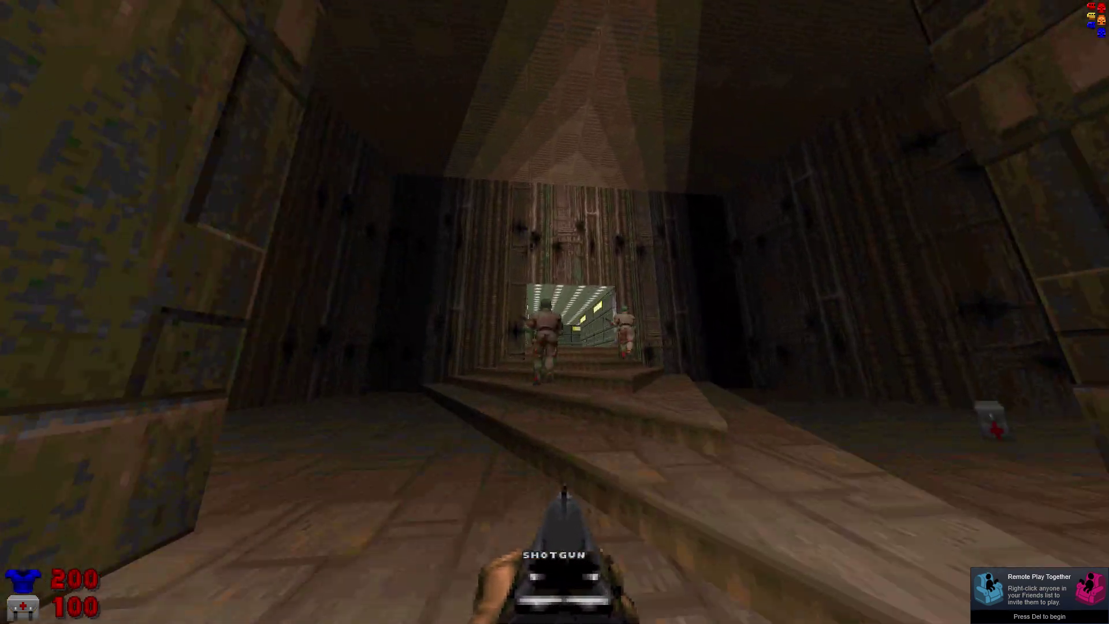
pyautogui.click(554, 312)
pyautogui.press('w')
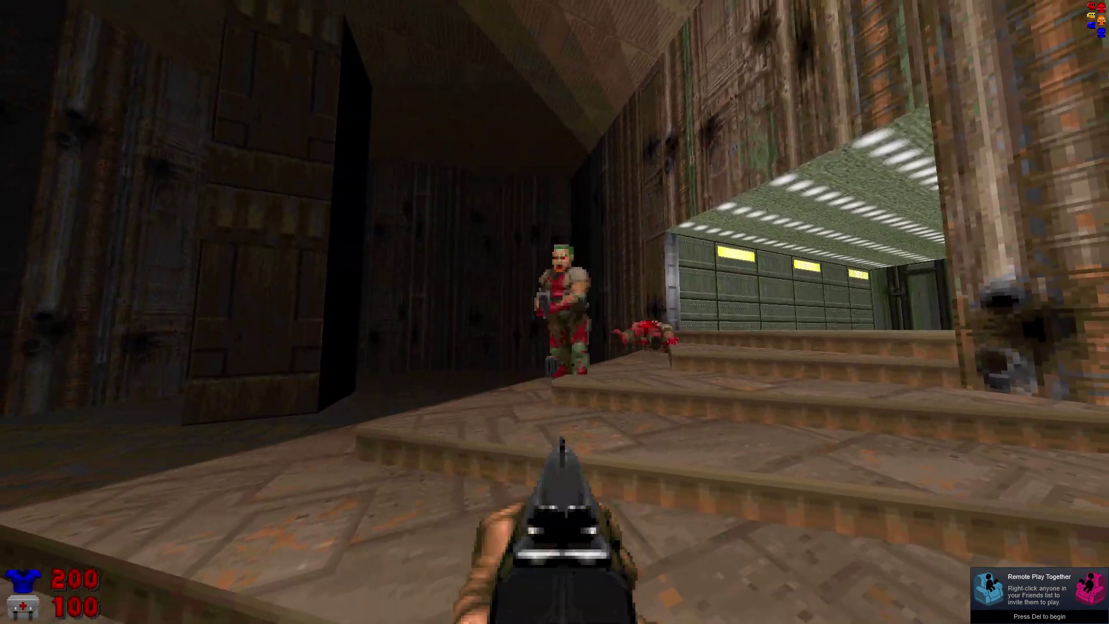
pyautogui.click(555, 312)
# Climb into the green corridor, blast zombies with the super shotgun, then ready the chaingun.
pyautogui.press('w')
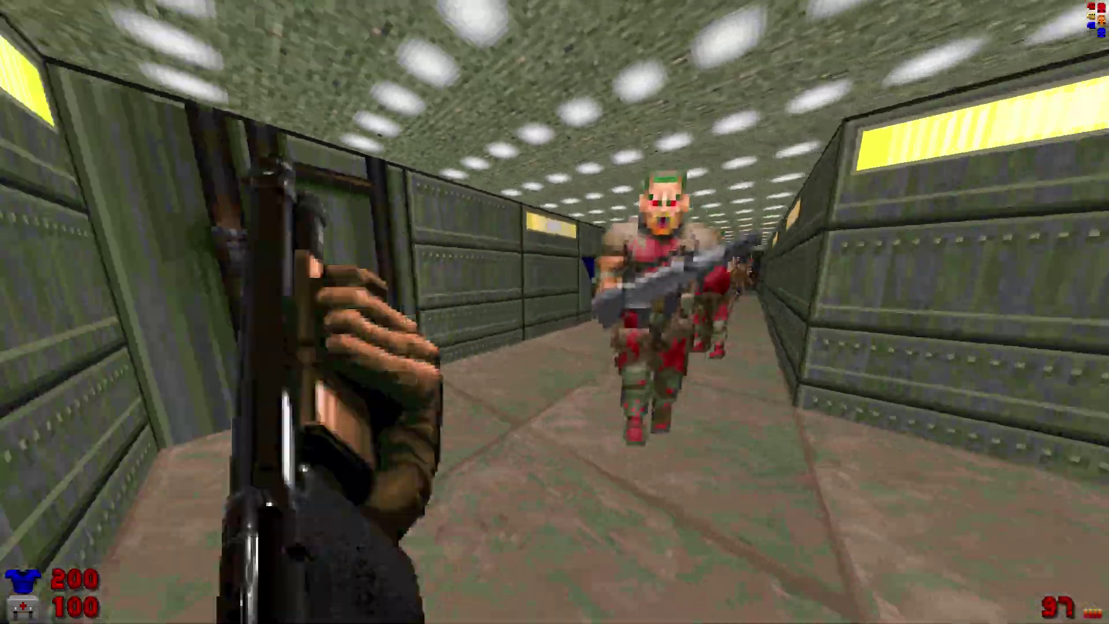
pyautogui.click(555, 312)
pyautogui.press('3')
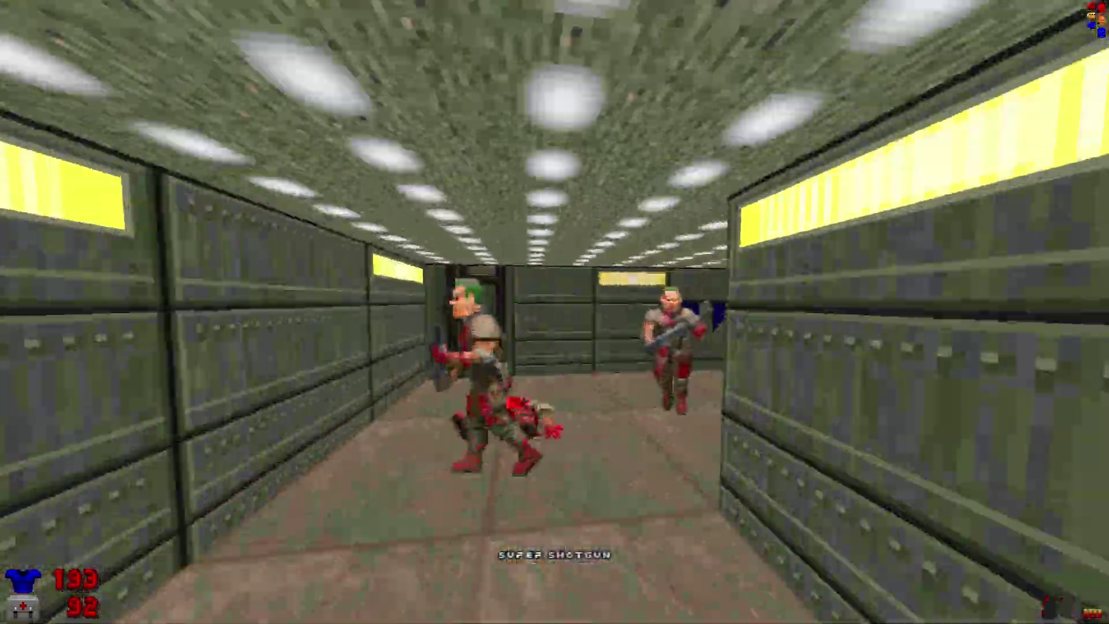
pyautogui.click(554, 312)
pyautogui.press('s')
pyautogui.press('4')
pyautogui.press('w')
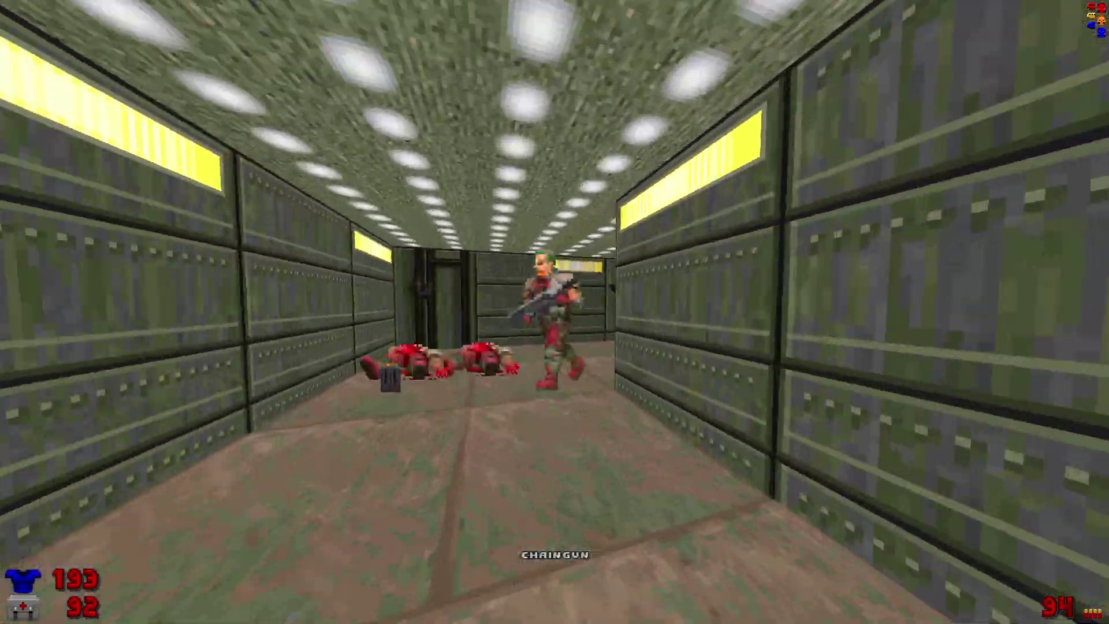